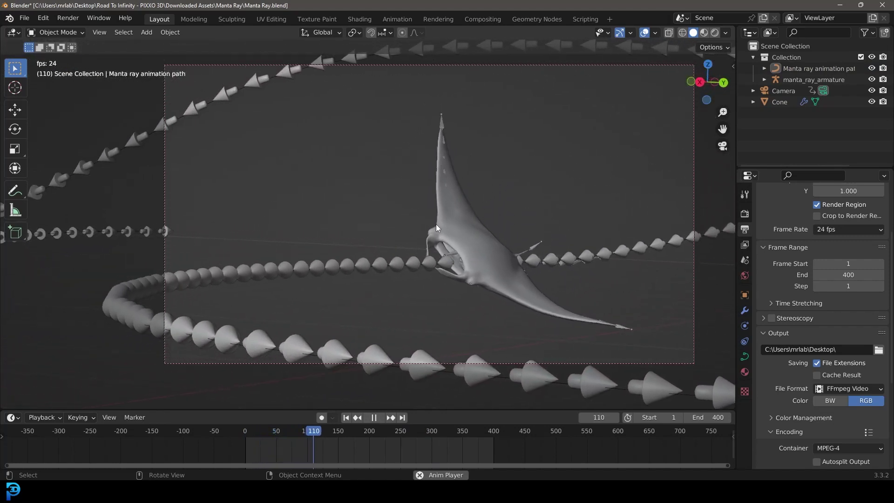
# - Stop playback and hide the array of cones
pyautogui.scroll(-2, 435, 225)
pyautogui.scroll(4, 428, 211)
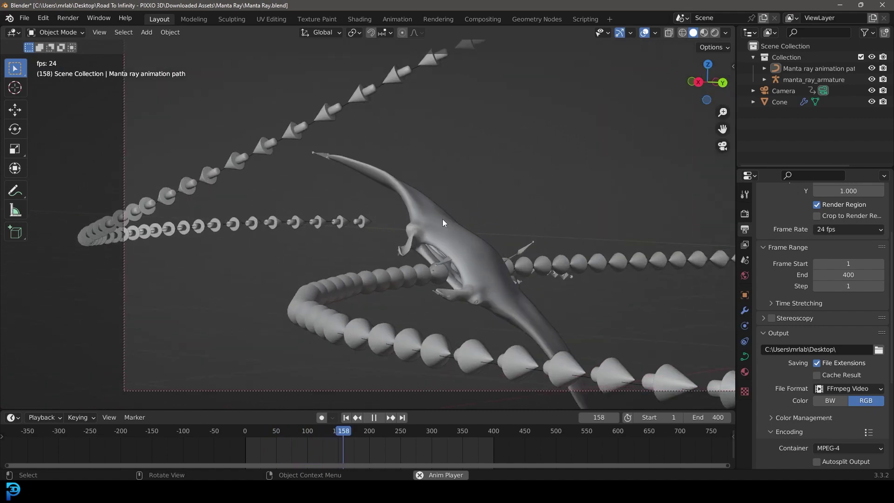
pyautogui.press('space')
pyautogui.moveTo(438, 263); pyautogui.dragTo(616, 301, button='middle')
pyautogui.scroll(4, 406, 279)
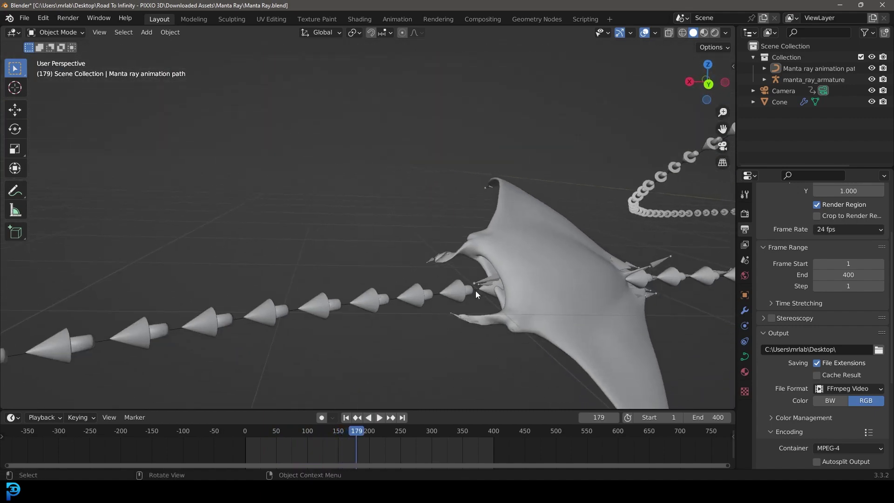
pyautogui.click(460, 289)
pyautogui.moveTo(417, 284); pyautogui.dragTo(424, 306, button='middle')
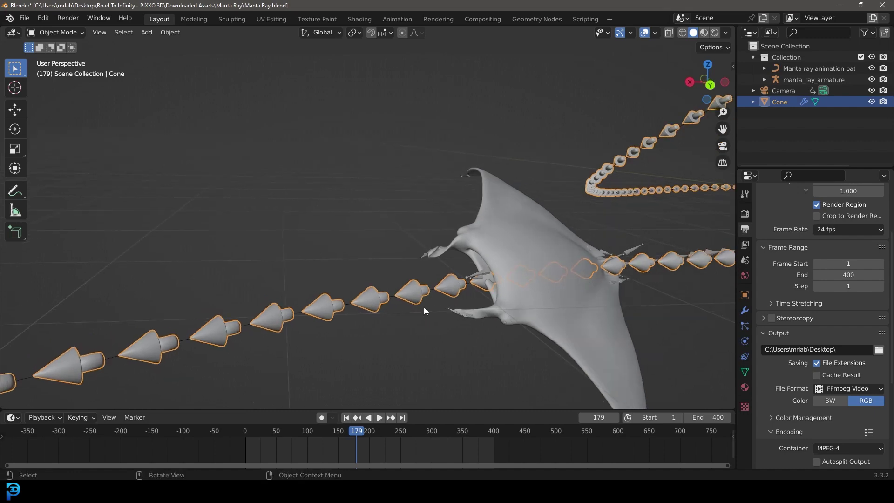
pyautogui.press('h')
pyautogui.moveTo(457, 280); pyautogui.dragTo(428, 282, button='middle')
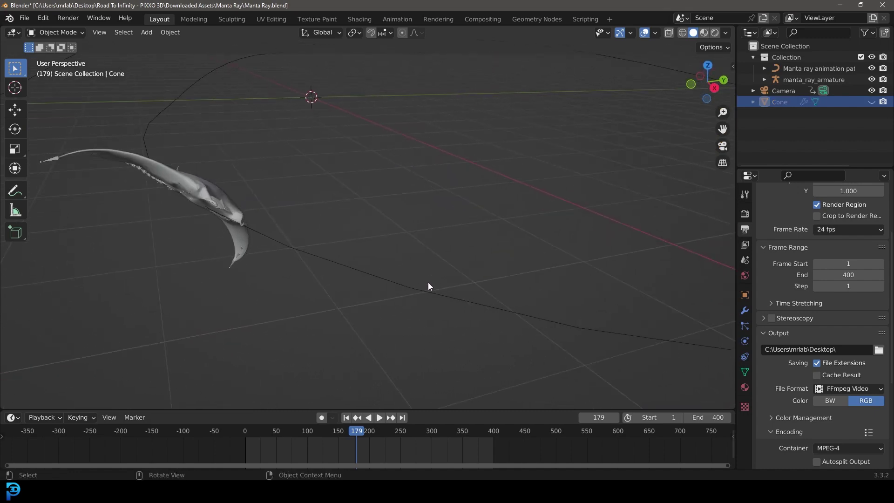
# - Select the manta ray's animation path curve and view it from several angles
pyautogui.click(428, 282)
pyautogui.moveTo(195, 170); pyautogui.dragTo(340, 186, button='middle')
pyautogui.moveTo(383, 329); pyautogui.dragTo(366, 283, button='middle')
pyautogui.moveTo(425, 287); pyautogui.dragTo(465, 171, button='middle')
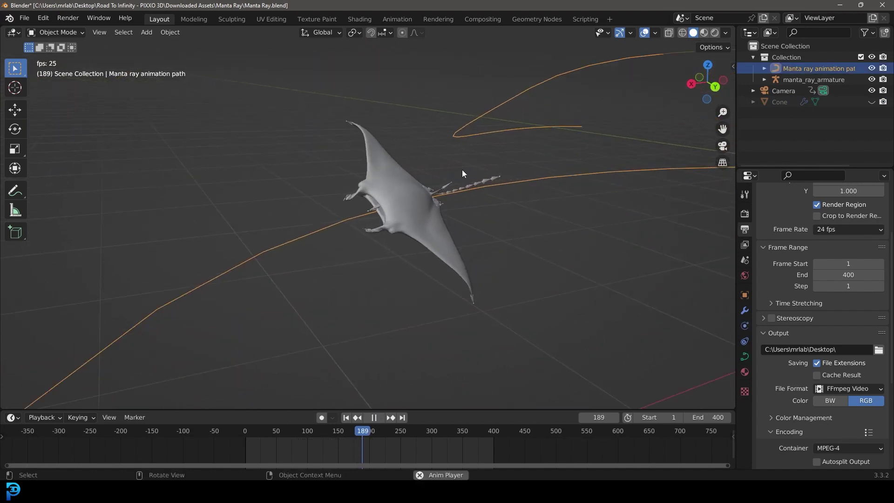
pyautogui.scroll(-3, 450, 176)
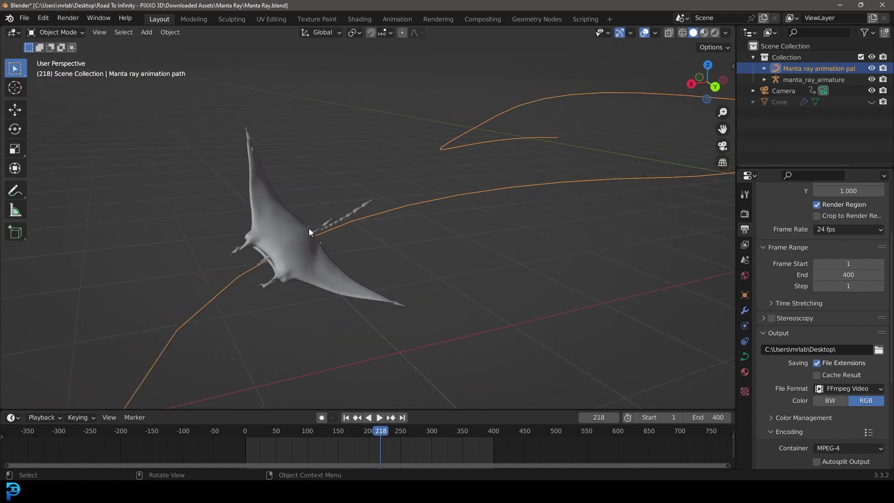
pyautogui.moveTo(308, 229); pyautogui.dragTo(327, 249, button='middle')
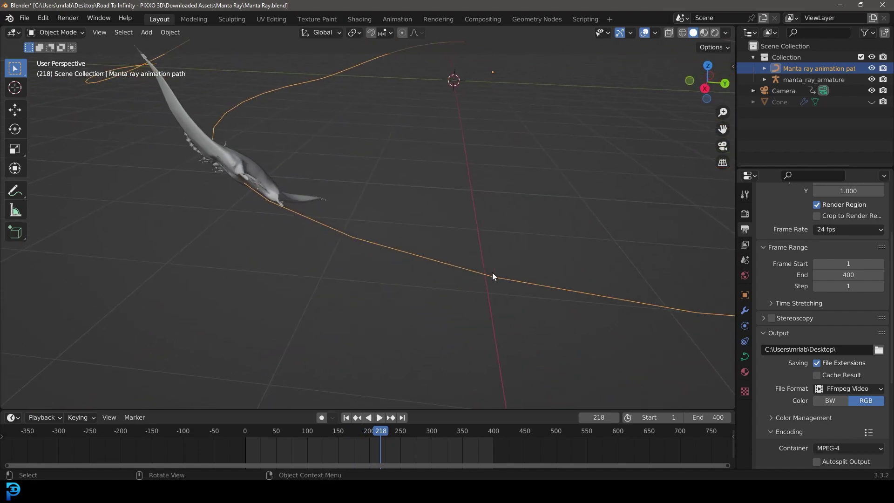
# - Toggle the path in and out of Edit Mode and show its Path Animation settings
pyautogui.press('Tab')
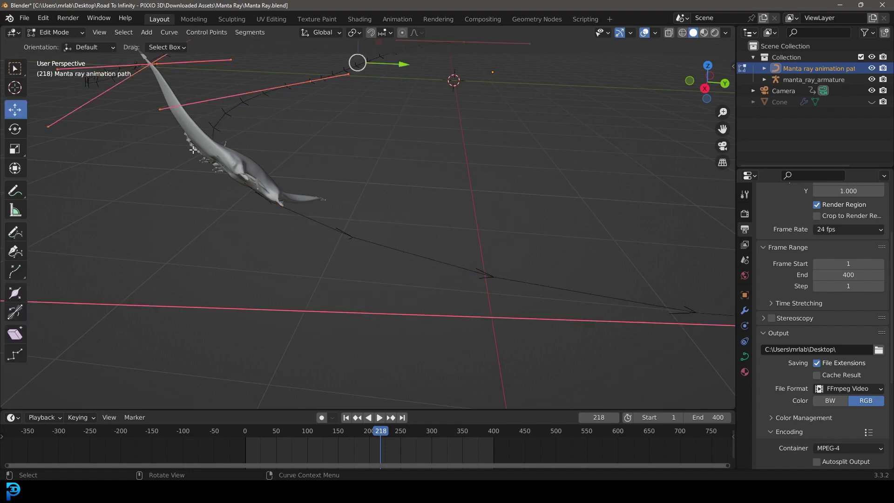
pyautogui.moveTo(497, 251); pyautogui.dragTo(253, 207, button='middle')
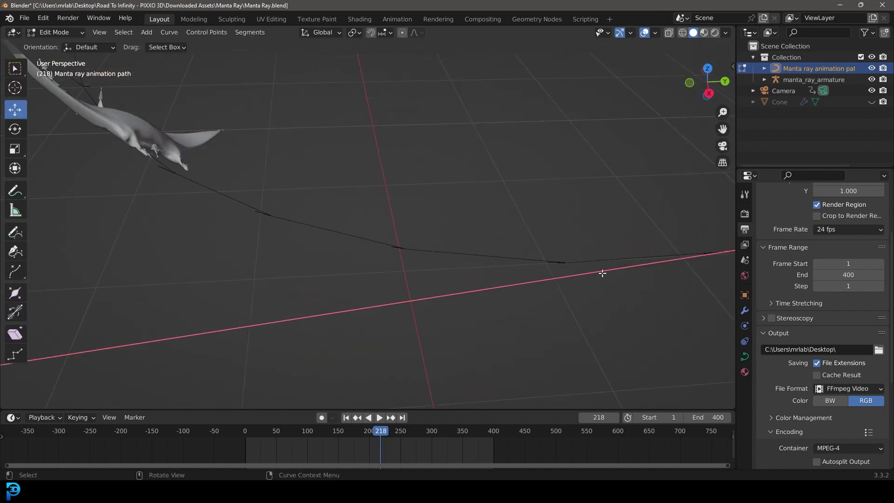
pyautogui.press('Tab')
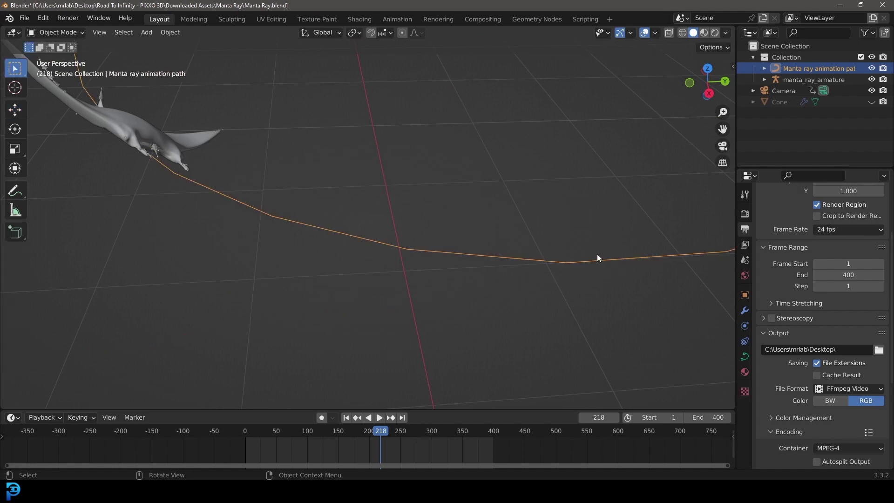
pyautogui.click(744, 355)
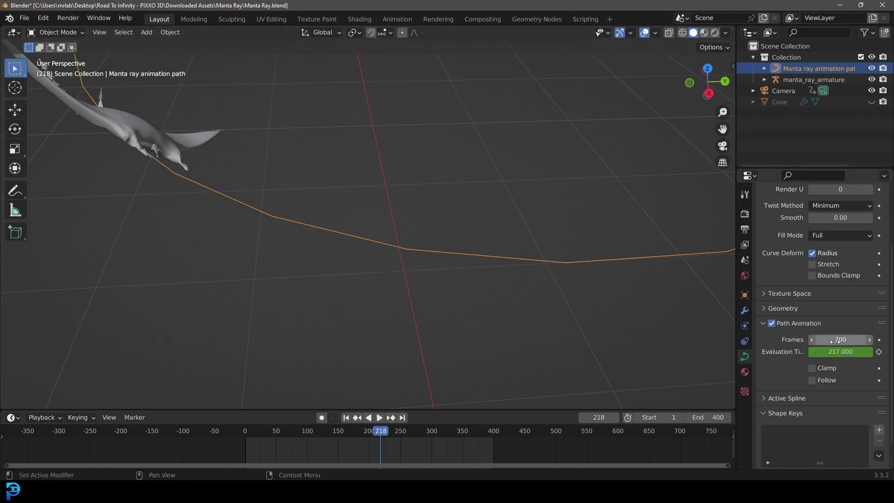
# - Play the manta ray's flight along the looped path, then stop it
pyautogui.scroll(-6, 227, 110)
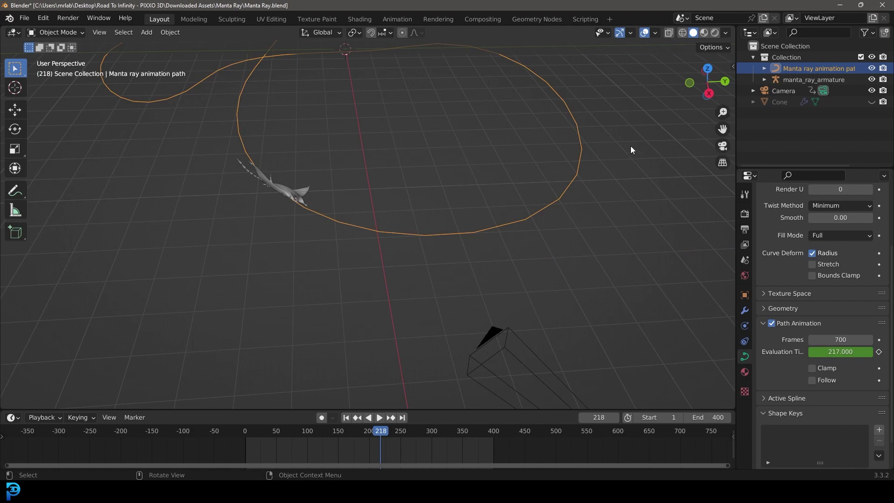
pyautogui.moveTo(375, 272); pyautogui.dragTo(469, 224, button='middle')
pyautogui.press('space')
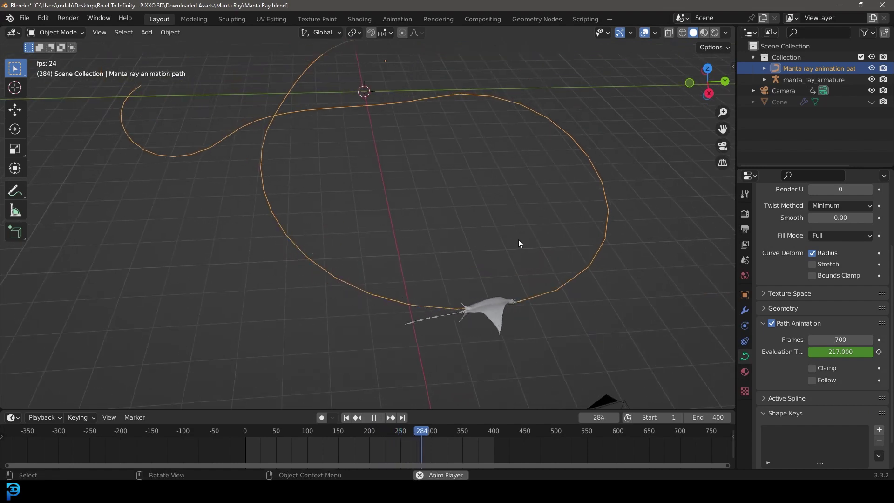
pyautogui.press('space')
pyautogui.moveTo(519, 239); pyautogui.dragTo(608, 266, button='middle')
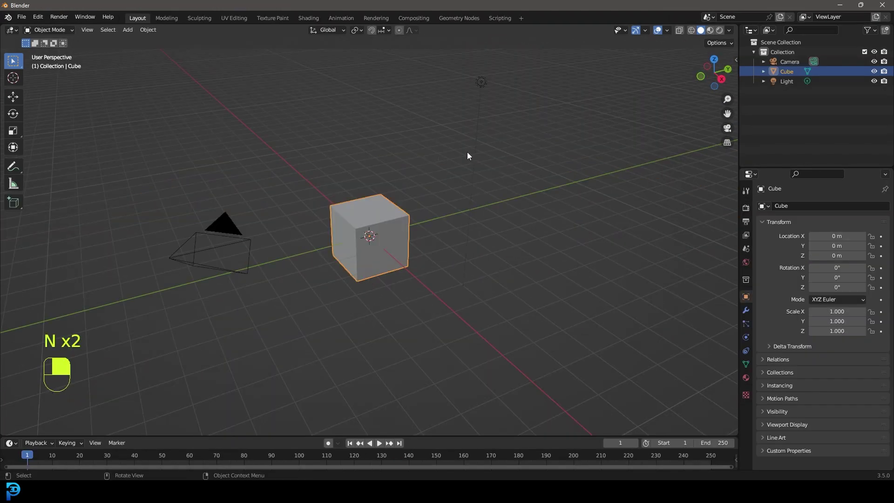
# - Add a Monkey mesh and delete the default Cube
pyautogui.moveTo(468, 155); pyautogui.dragTo(367, 201, button='middle')
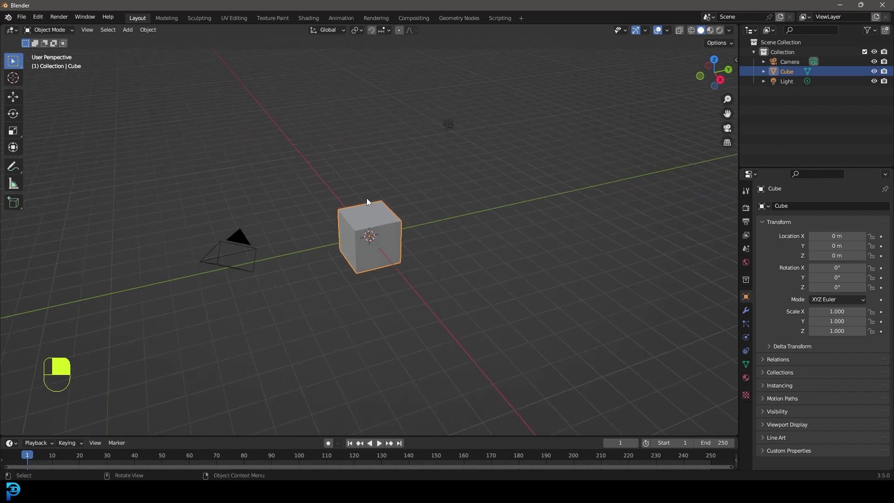
pyautogui.scroll(2, 334, 216)
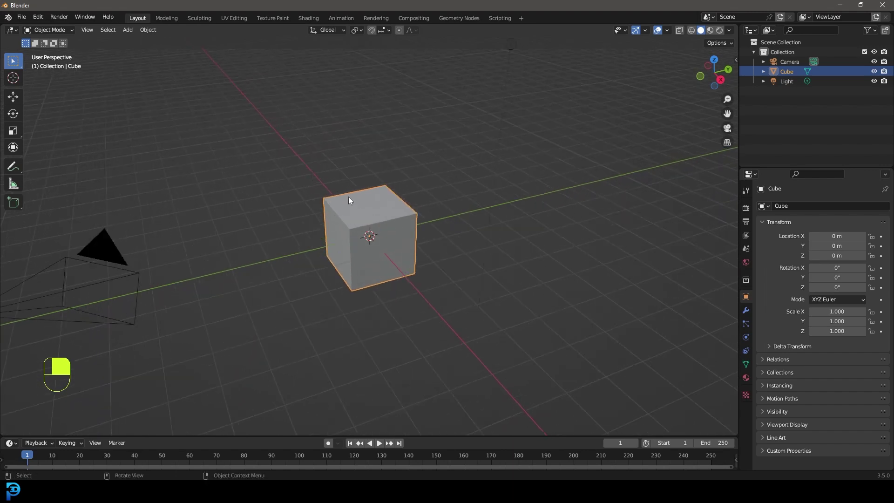
pyautogui.hotkey('shift', 'a')
pyautogui.moveTo(348, 196)
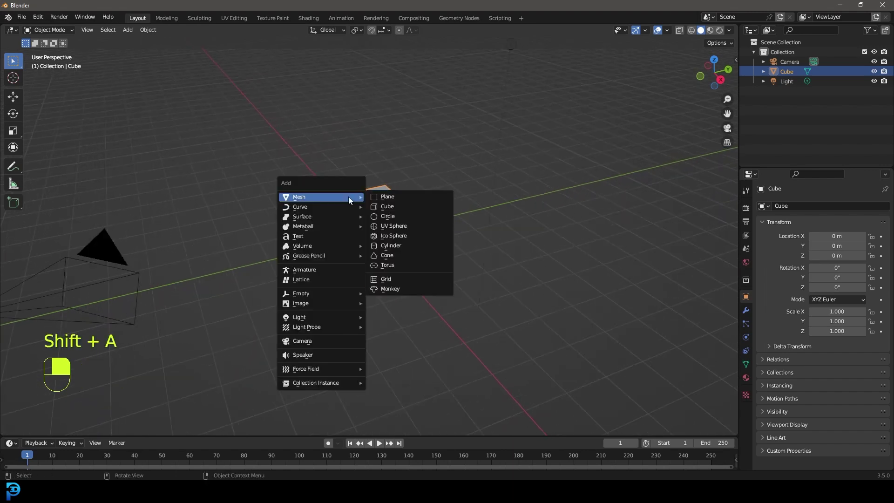
pyautogui.click(403, 288)
pyautogui.scroll(1, 464, 190)
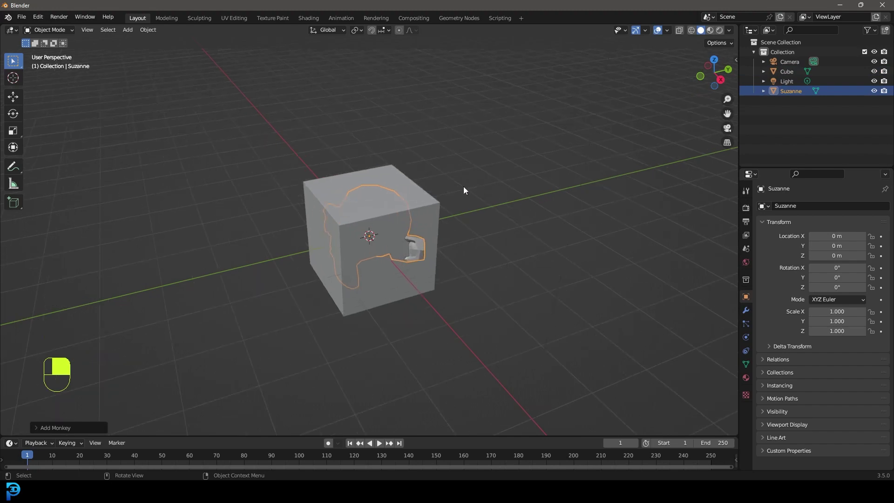
pyautogui.click(433, 207)
pyautogui.press('Delete')
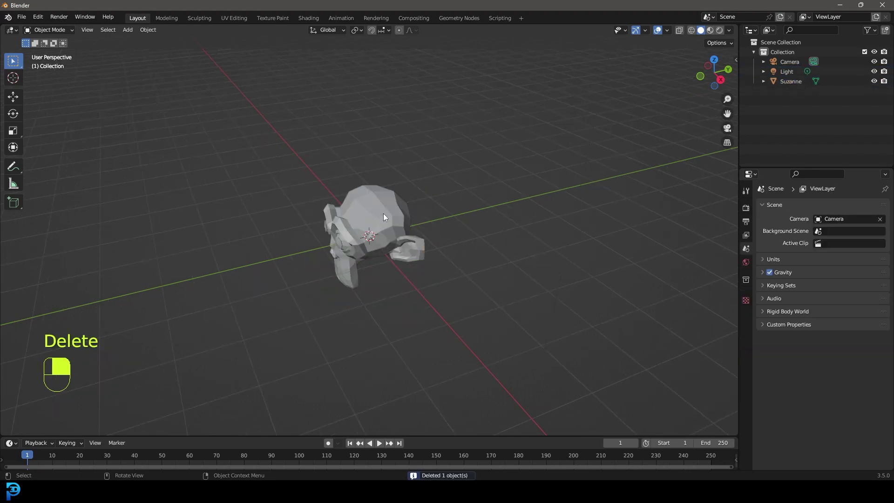
# - Apply Shade Smooth to Suzanne
pyautogui.click(385, 217)
pyautogui.moveTo(385, 217); pyautogui.dragTo(372, 212, button='middle')
pyautogui.scroll(2, 372, 211)
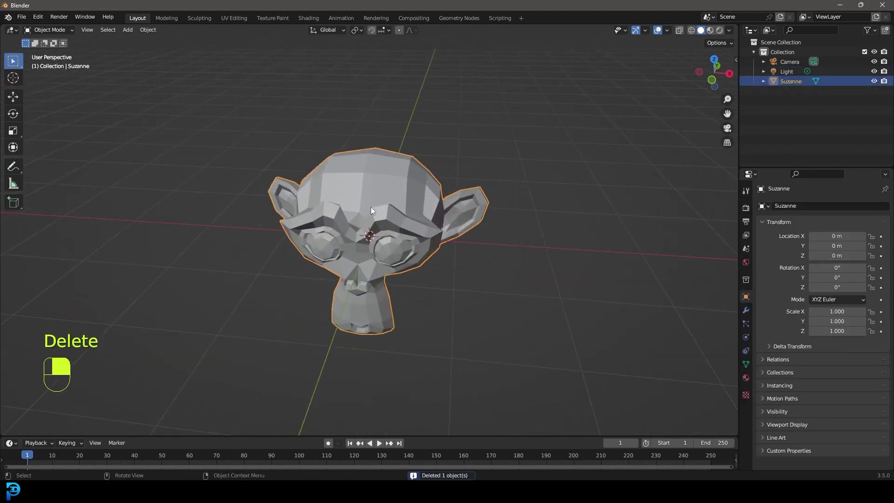
pyautogui.rightClick(369, 170)
pyautogui.click(324, 170)
pyautogui.moveTo(473, 220); pyautogui.dragTo(422, 177, button='middle')
pyautogui.scroll(-3, 387, 200)
pyautogui.moveTo(226, 217); pyautogui.dragTo(257, 210, button='middle')
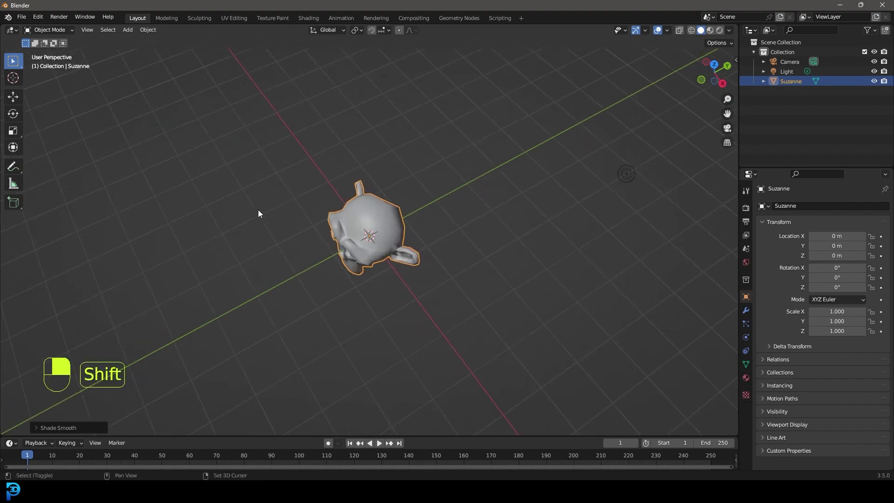
pyautogui.hotkey('shift', 'a')
pyautogui.moveTo(234, 220)
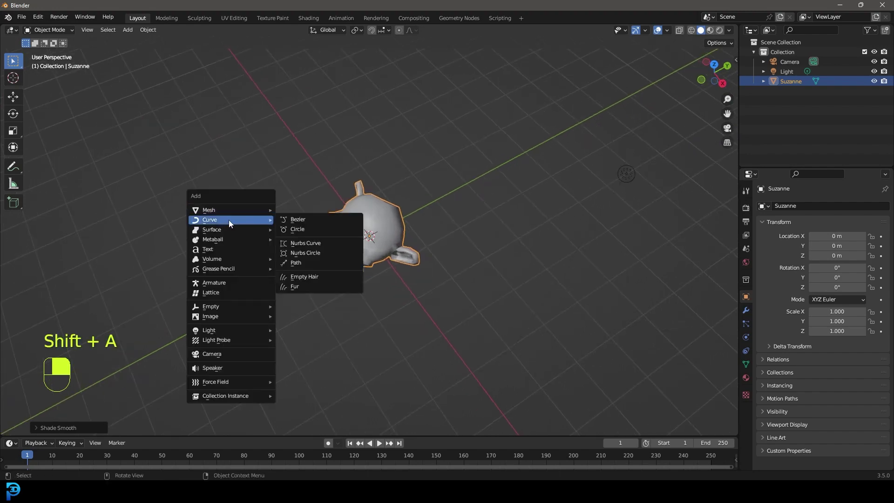
# - Add a Bezier curve to the scene, undoing an accidental wireframe switch
pyautogui.click(320, 218)
pyautogui.moveTo(409, 220)
pyautogui.mouseDown(button='middle')
pyautogui.moveTo(353, 222)
pyautogui.moveTo(413, 239)
pyautogui.moveTo(362, 217)
pyautogui.moveTo(498, 276)
pyautogui.mouseUp(button='middle')
pyautogui.press('z')
pyautogui.click(261, 239)
pyautogui.hotkey('ctrl', 'z')
pyautogui.hotkey('ctrl', 'z')
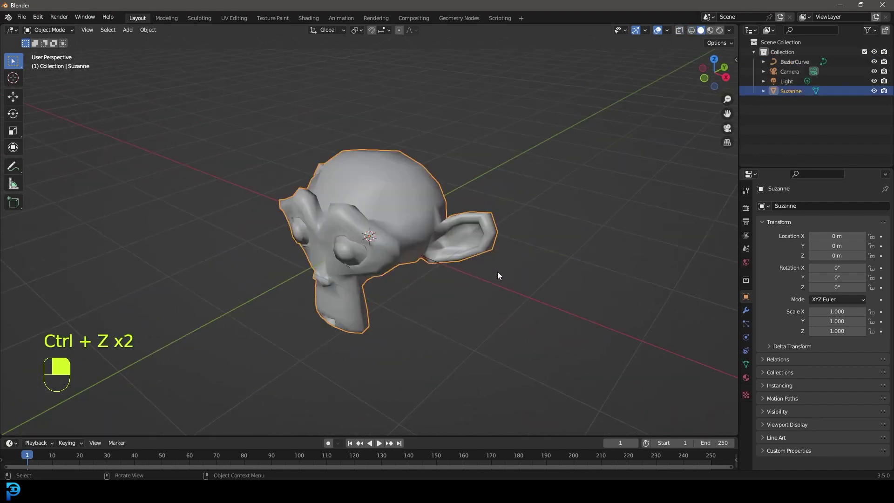
# - Scale Suzanne to 0.447, raise her above the curve, and select BezierCurve
pyautogui.press('s')
pyautogui.click(427, 253)
pyautogui.press('g')
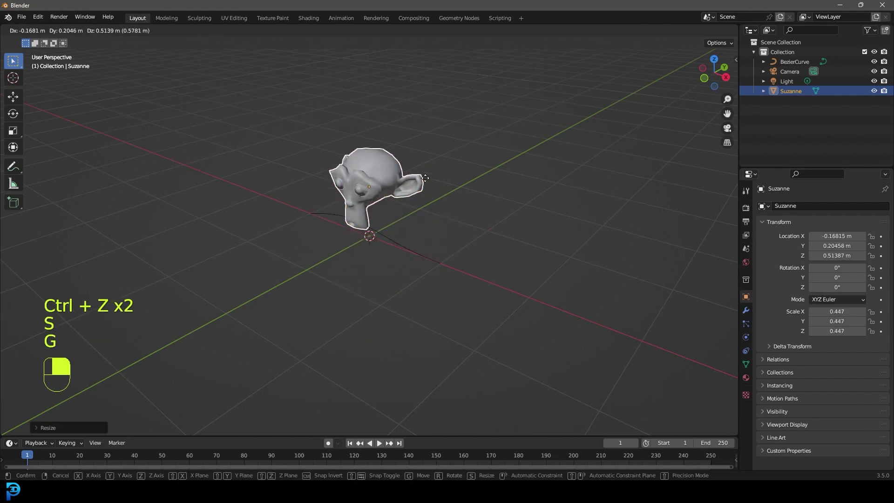
pyautogui.click(425, 138)
pyautogui.moveTo(425, 137); pyautogui.dragTo(351, 227, button='middle')
pyautogui.click(389, 231)
# - In Edit Mode, move the curve's left control point to a new position
pyautogui.press('Tab')
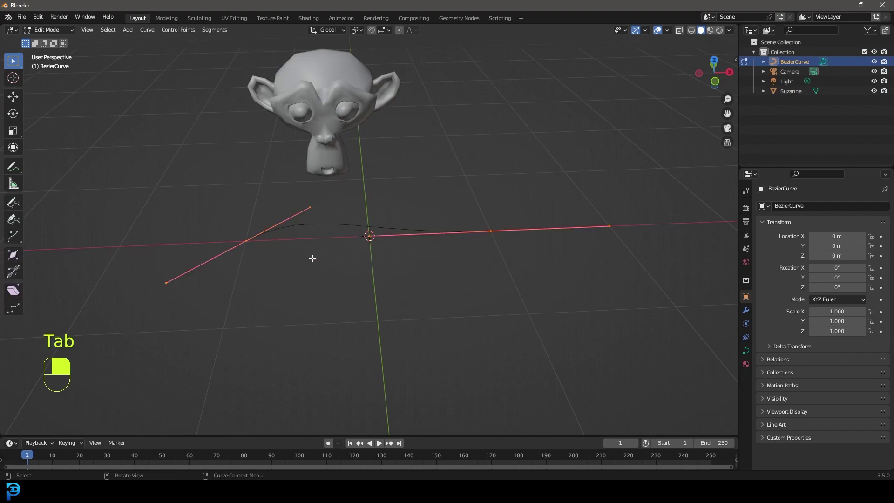
pyautogui.scroll(-2, 312, 258)
pyautogui.moveTo(317, 256); pyautogui.dragTo(323, 283, button='middle')
pyautogui.moveTo(323, 284); pyautogui.dragTo(253, 213)
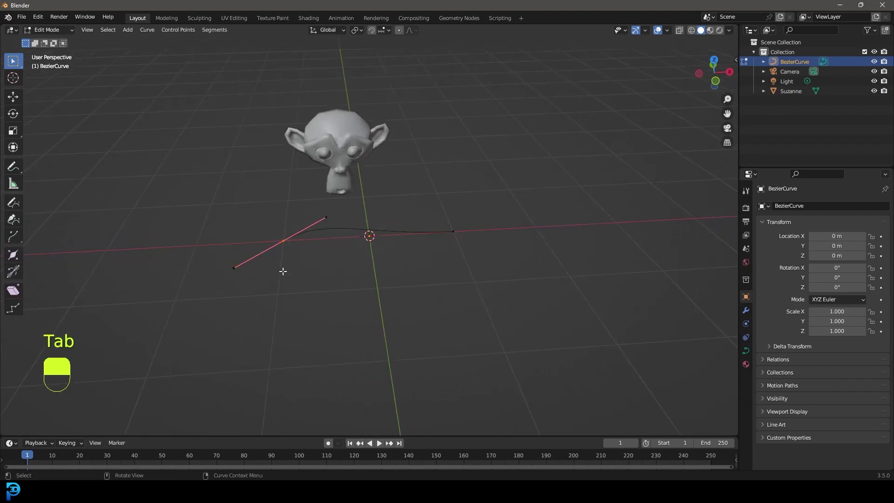
pyautogui.keyDown('shift'); pyautogui.moveTo(283, 271); pyautogui.dragTo(421, 276, button='middle'); pyautogui.keyUp('shift')
pyautogui.press('g')
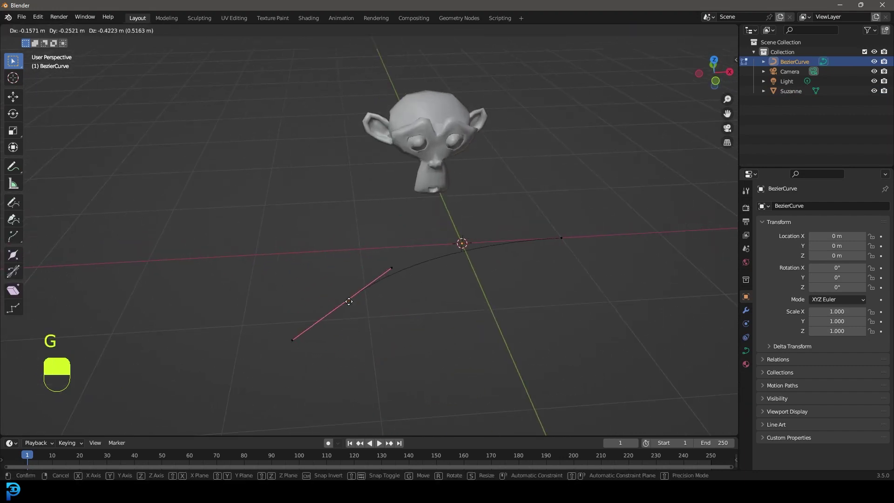
pyautogui.press('g')
pyautogui.click(581, 205)
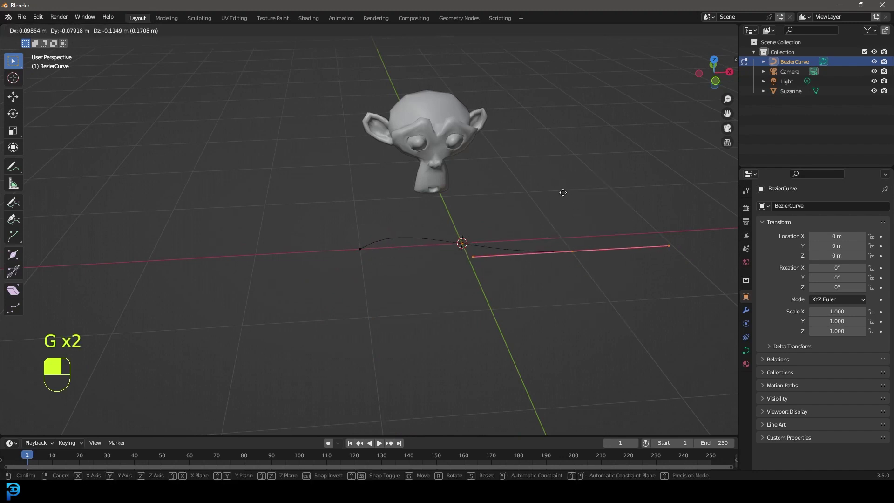
# - Extrude a new point from the left end, rotate its handles, and reposition it
pyautogui.moveTo(393, 288); pyautogui.dragTo(320, 231)
pyautogui.keyDown('shift'); pyautogui.moveTo(321, 231); pyautogui.dragTo(373, 241, button='middle'); pyautogui.keyUp('shift')
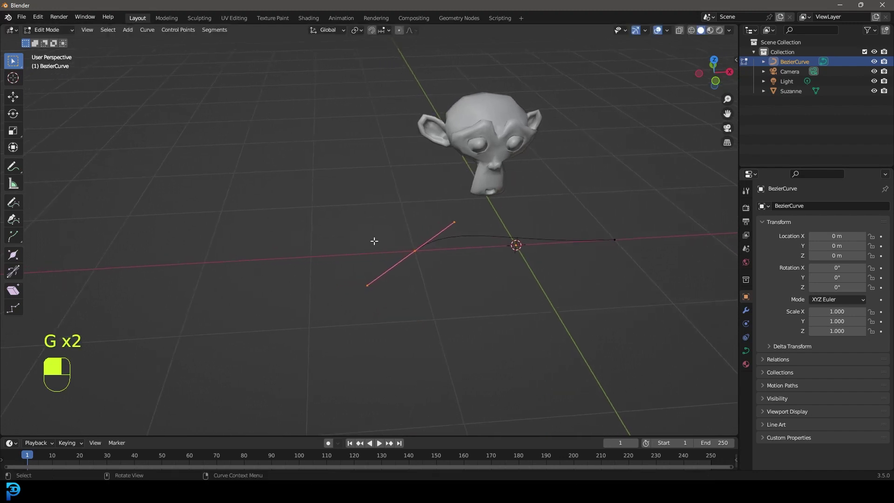
pyautogui.scroll(1, 379, 246)
pyautogui.press('e')
pyautogui.click(165, 202)
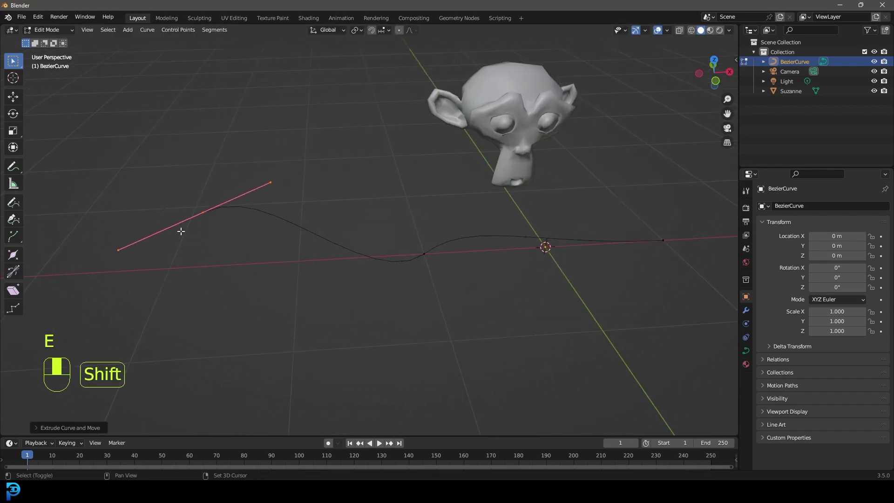
pyautogui.moveTo(181, 230); pyautogui.dragTo(426, 186, button='middle')
pyautogui.press('r')
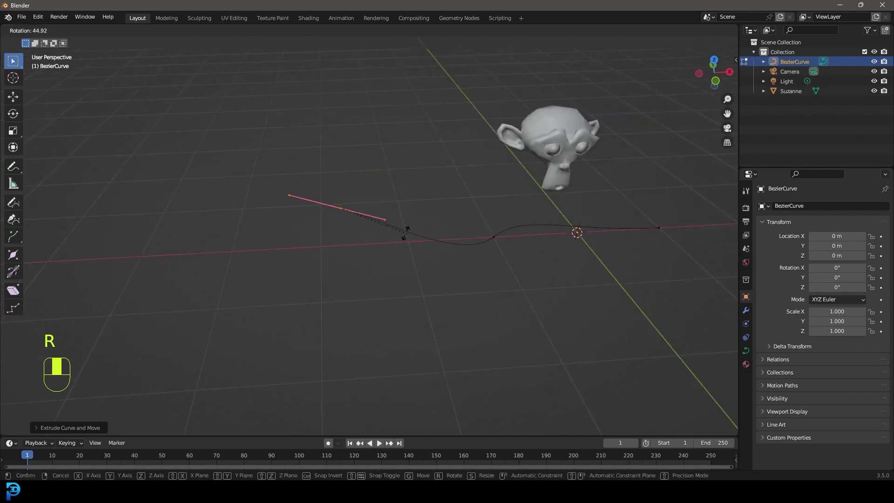
pyautogui.click(386, 256)
pyautogui.moveTo(559, 267); pyautogui.dragTo(541, 291, button='middle')
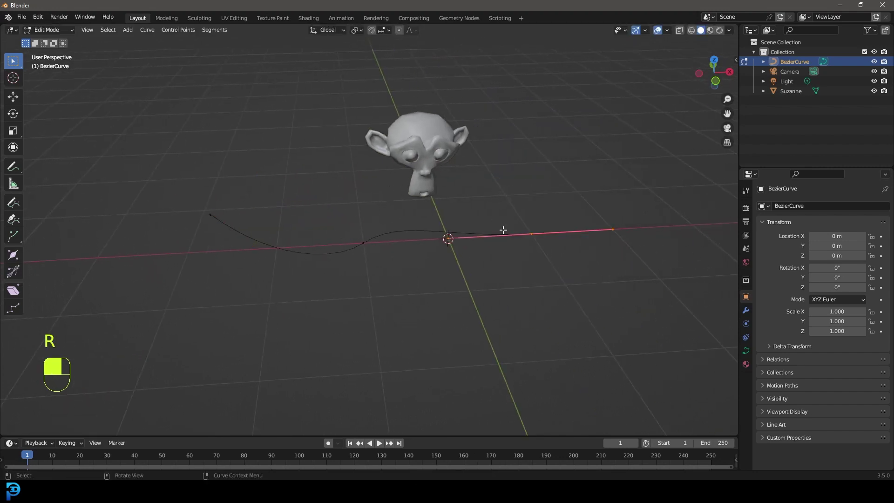
pyautogui.keyDown('shift'); pyautogui.moveTo(503, 231); pyautogui.dragTo(461, 283, button='middle'); pyautogui.keyUp('shift')
pyautogui.press('g')
pyautogui.click(473, 192)
# - Move the middle control point, then extrude another end point and rotate its handle
pyautogui.click(294, 276)
pyautogui.press('g')
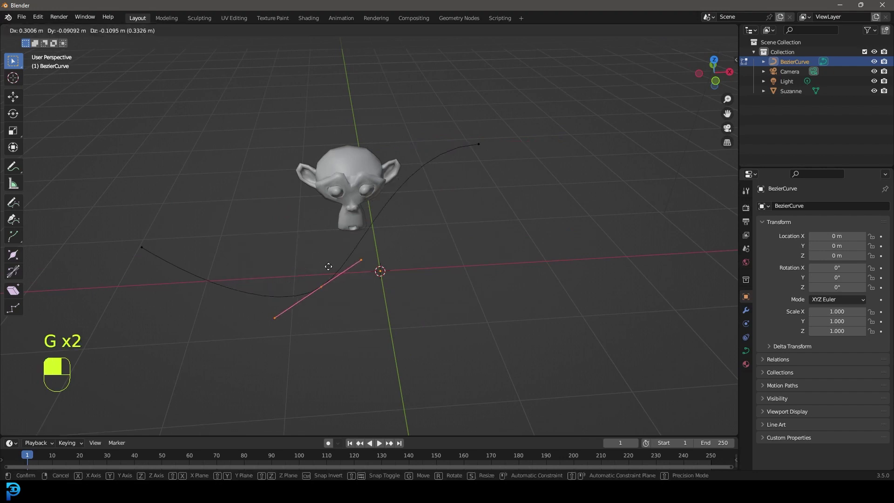
pyautogui.press('shift')
pyautogui.click(156, 244)
pyautogui.moveTo(155, 243); pyautogui.dragTo(267, 214, button='middle')
pyautogui.press('e')
pyautogui.click(142, 258)
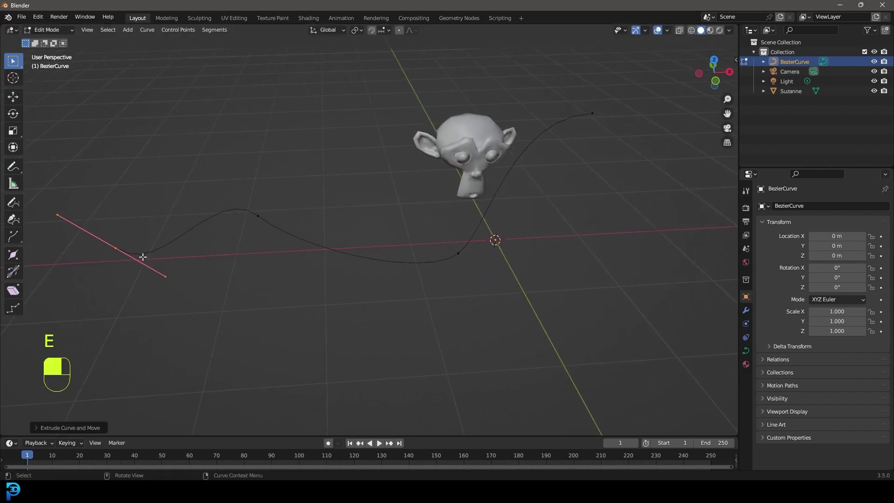
pyautogui.moveTo(142, 257); pyautogui.dragTo(200, 244, button='middle')
pyautogui.press('r')
pyautogui.click(176, 138)
# - Delete all the curve's vertices and switch to top view
pyautogui.press('a')
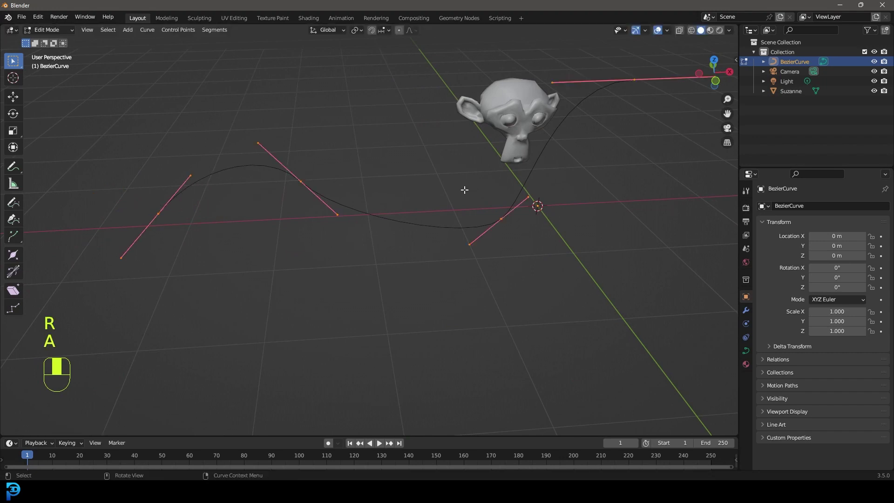
pyautogui.press('Delete')
pyautogui.click(464, 190)
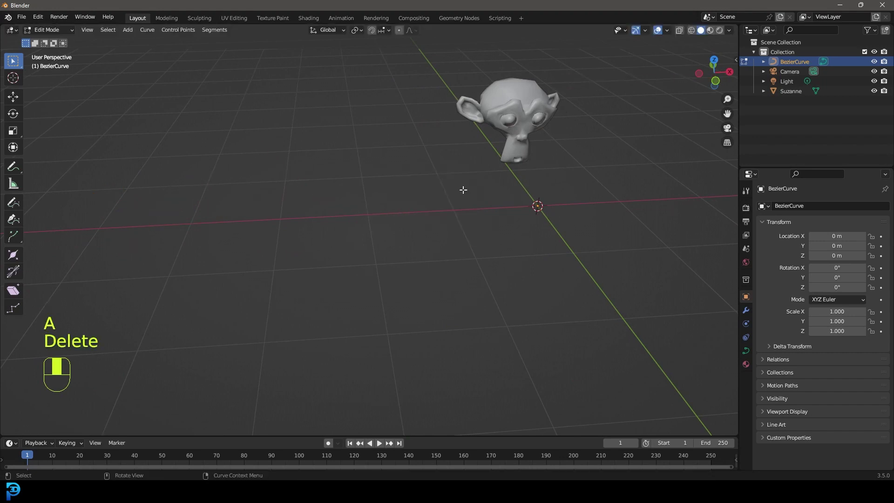
pyautogui.press('KP_7')
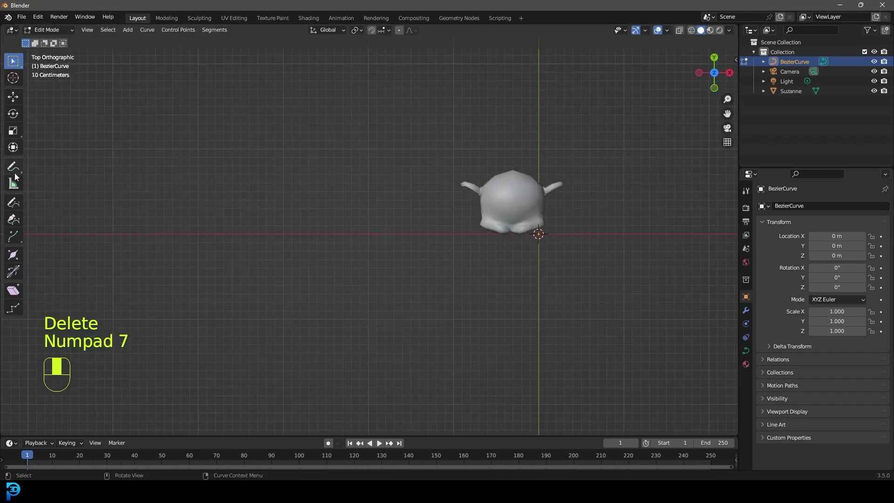
# - Draw a freehand winding path looping around Suzanne, then return to Object Mode
pyautogui.click(13, 202)
pyautogui.scroll(-2, 143, 240)
pyautogui.moveTo(267, 174)
pyautogui.mouseDown()
pyautogui.moveTo(593, 275)
pyautogui.moveTo(610, 88)
pyautogui.mouseUp()
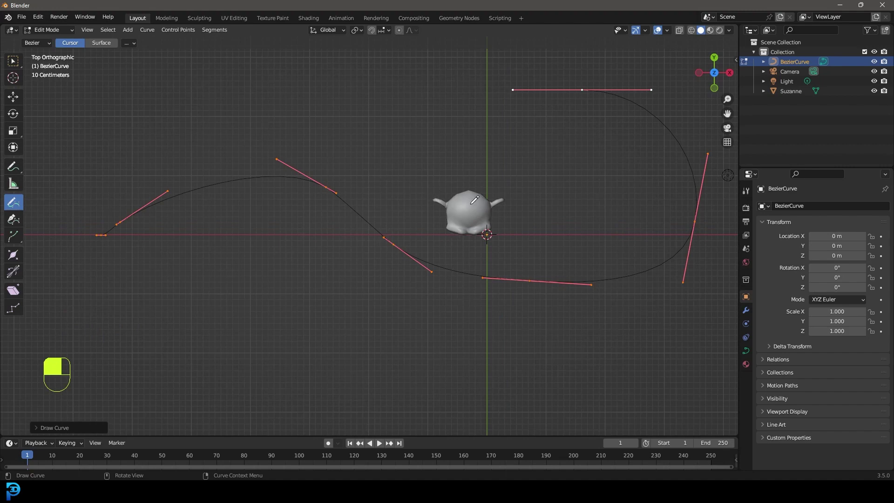
pyautogui.press('Tab')
pyautogui.moveTo(487, 299); pyautogui.dragTo(421, 263, button='middle')
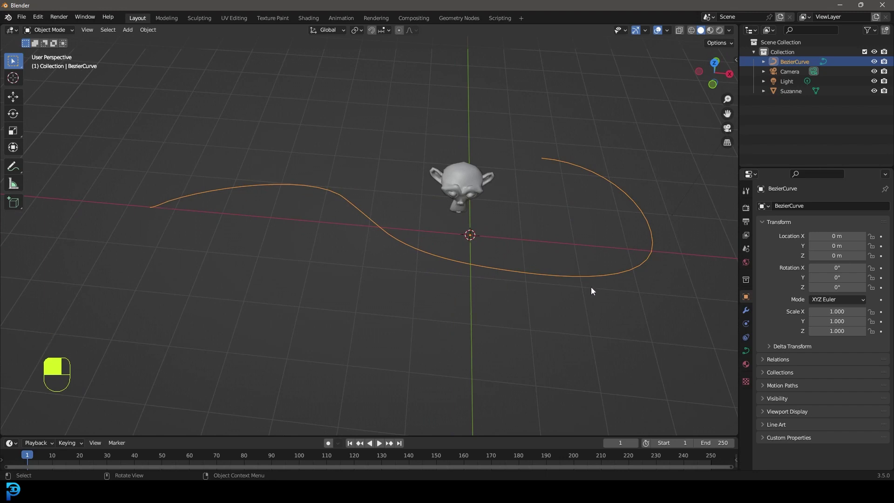
# - Add a Follow Path constraint to Suzanne with BezierCurve picked as its target
pyautogui.click(471, 180)
pyautogui.moveTo(471, 180); pyautogui.dragTo(513, 156, button='middle')
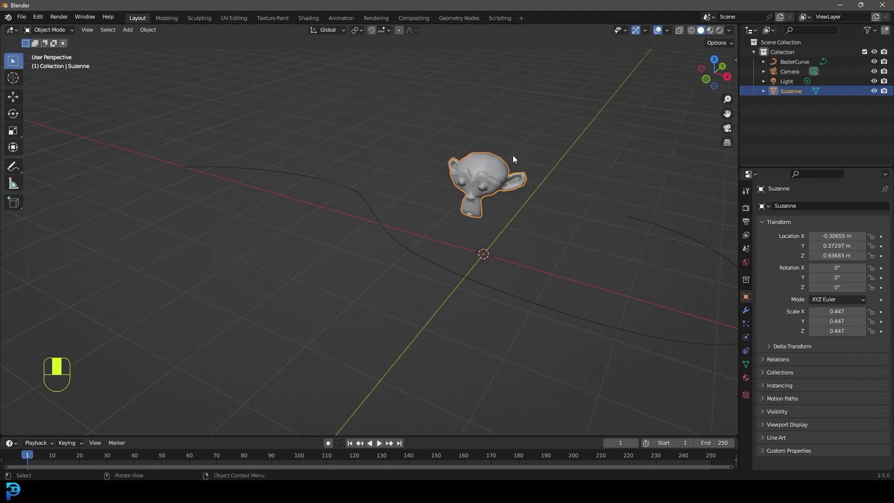
pyautogui.click(746, 350)
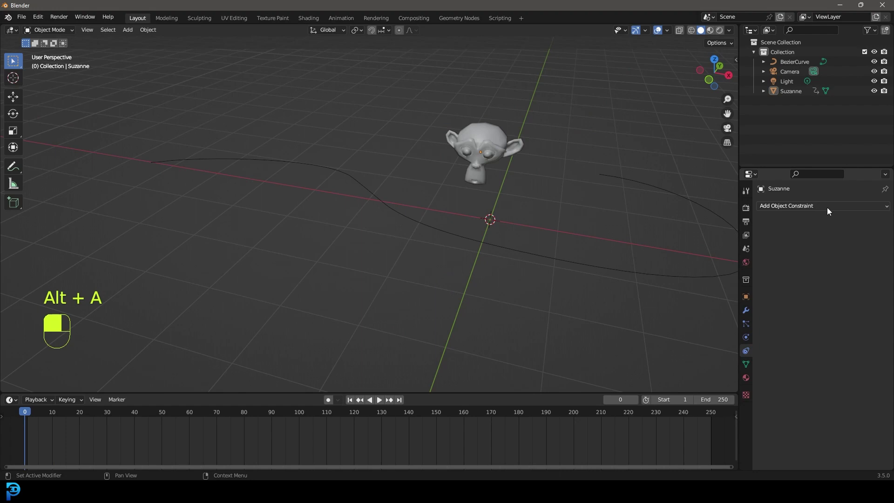
pyautogui.click(826, 208)
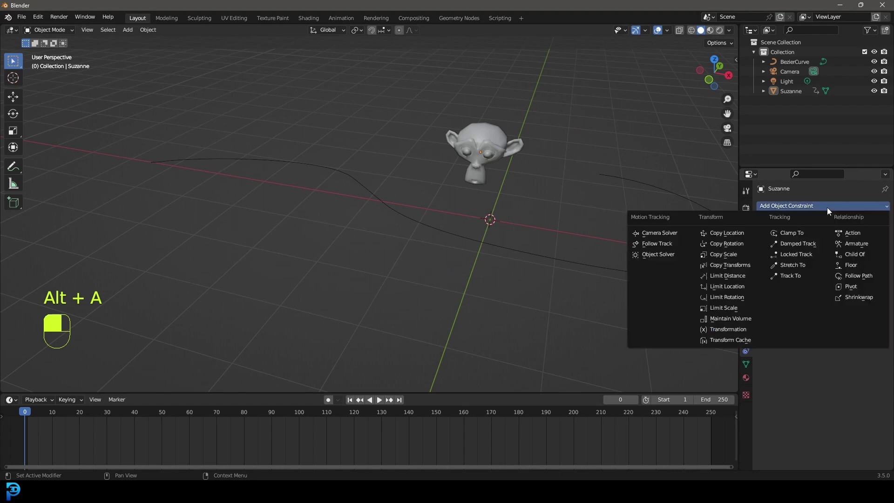
pyautogui.click(859, 278)
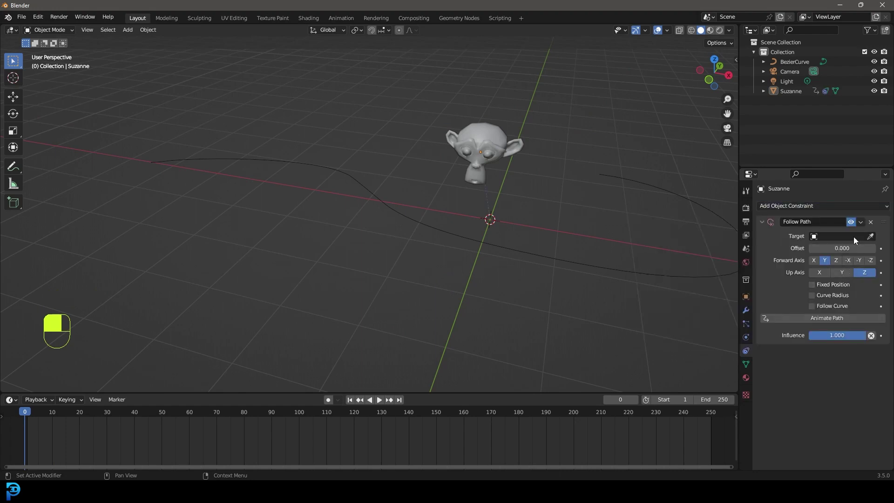
pyautogui.click(870, 236)
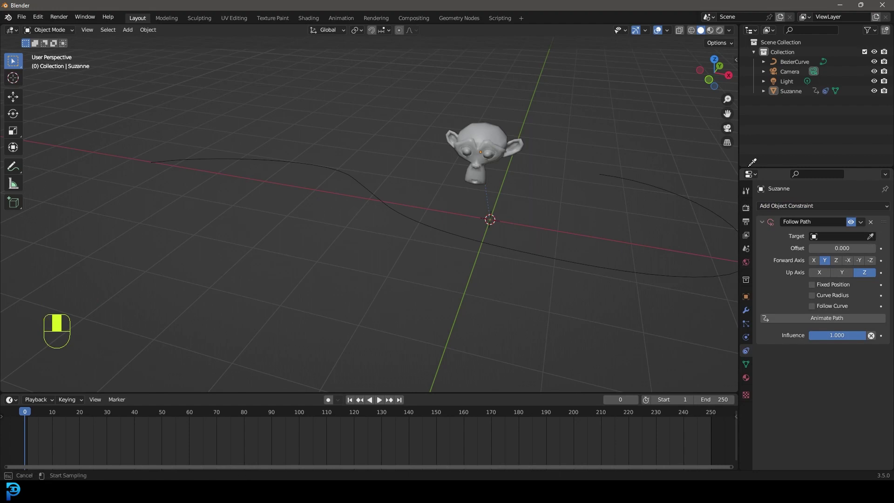
pyautogui.click(505, 241)
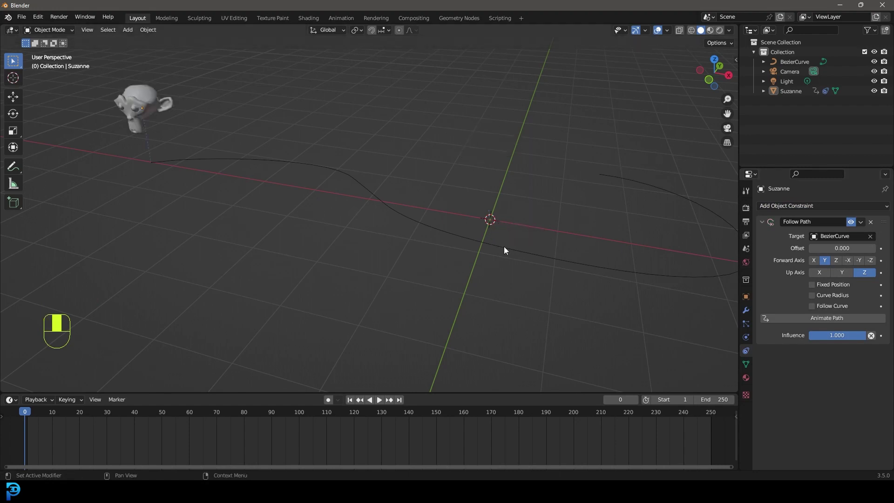
# - Use Animate Path, play Suzanne's trip along the curve, then rewind to frame 1
pyautogui.moveTo(493, 234); pyautogui.dragTo(471, 240, button='middle')
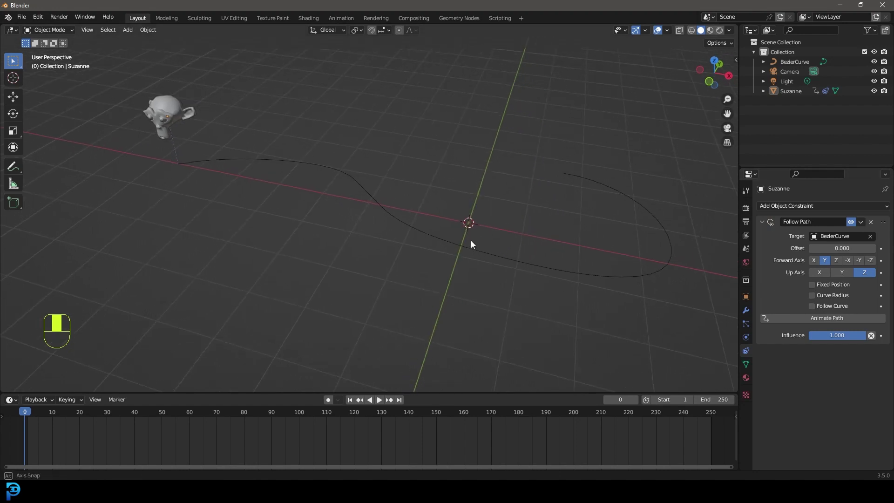
pyautogui.click(829, 318)
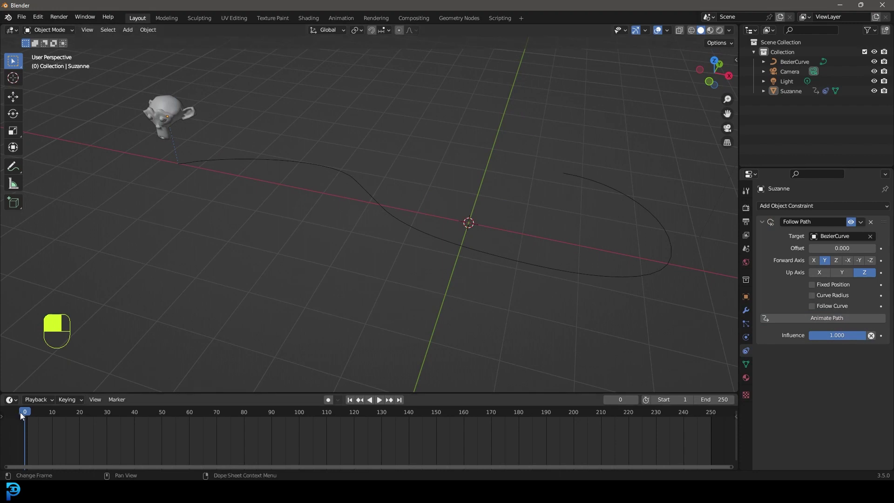
pyautogui.press('space')
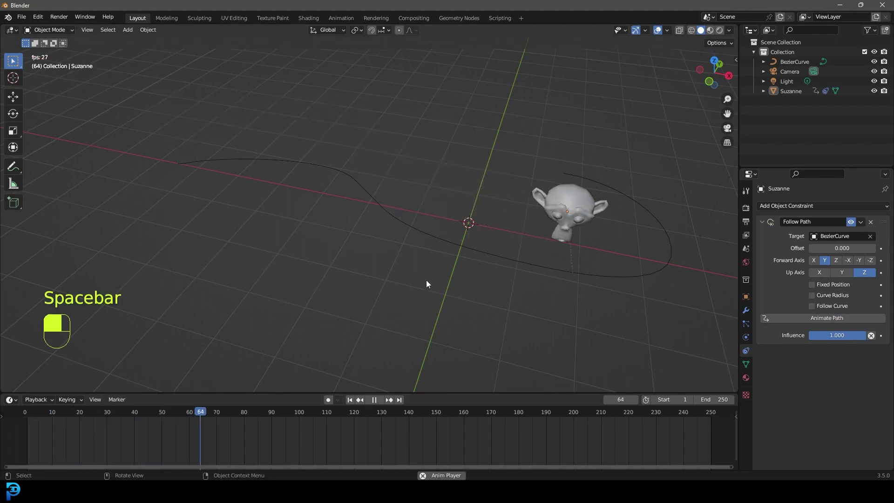
pyautogui.moveTo(505, 208)
pyautogui.mouseDown(button='middle')
pyautogui.moveTo(495, 219)
pyautogui.moveTo(522, 209)
pyautogui.mouseUp(button='middle')
pyautogui.press('space')
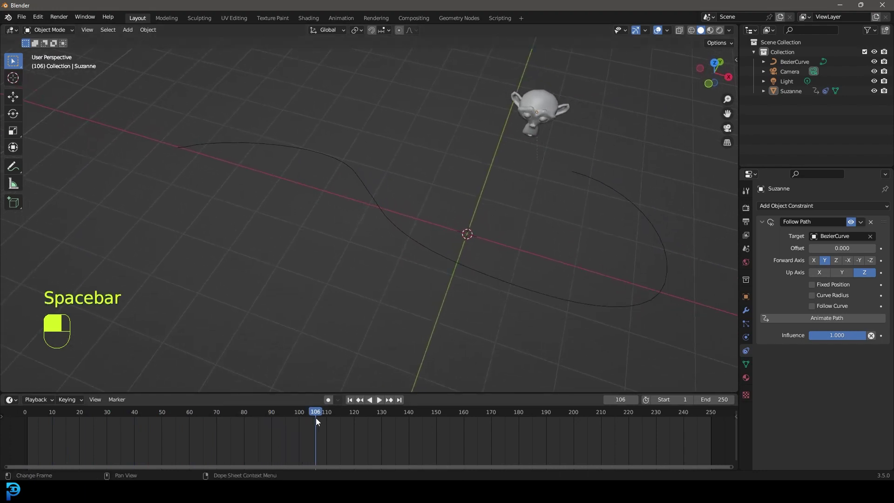
pyautogui.moveTo(315, 418); pyautogui.dragTo(172, 417)
# - Enable Follow Curve so Suzanne turns with the path, then play back to frame 96
pyautogui.moveTo(581, 181); pyautogui.dragTo(477, 245, button='middle')
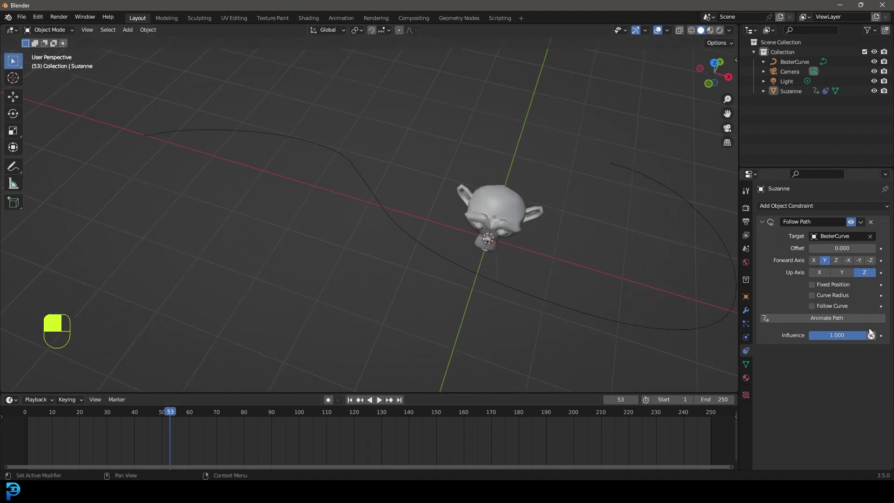
pyautogui.click(811, 306)
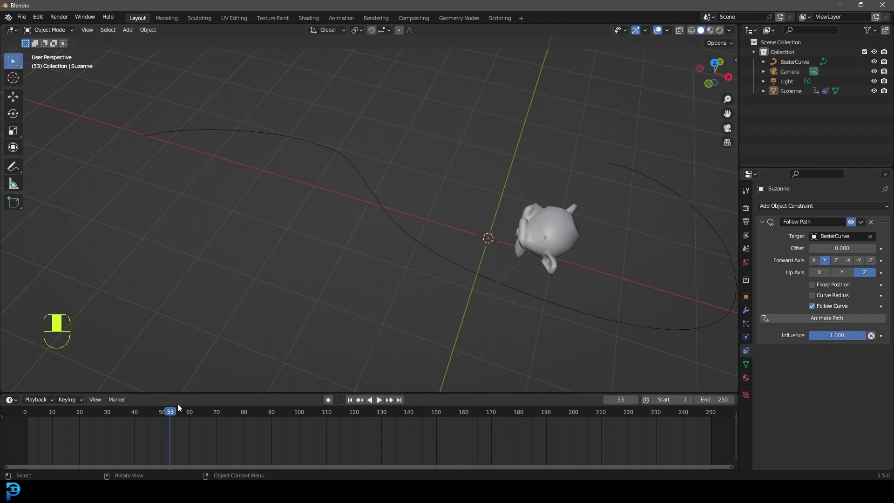
pyautogui.moveTo(178, 403); pyautogui.dragTo(28, 414)
pyautogui.press('space')
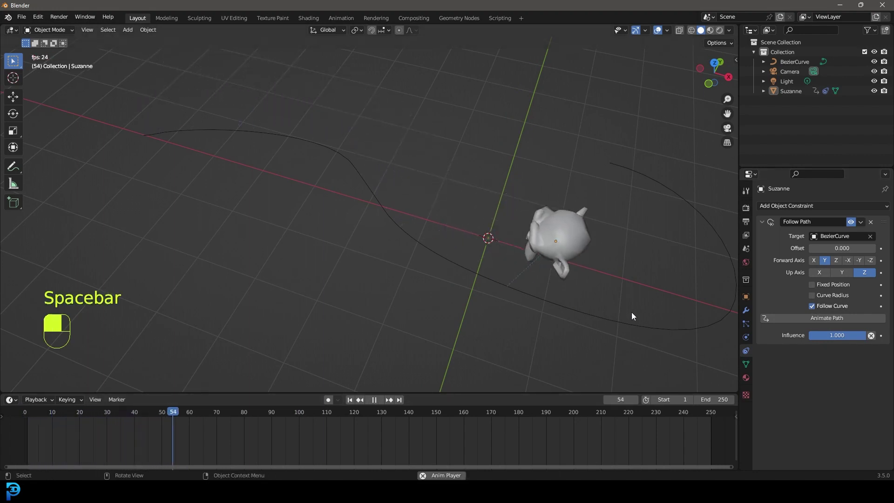
pyautogui.press('space')
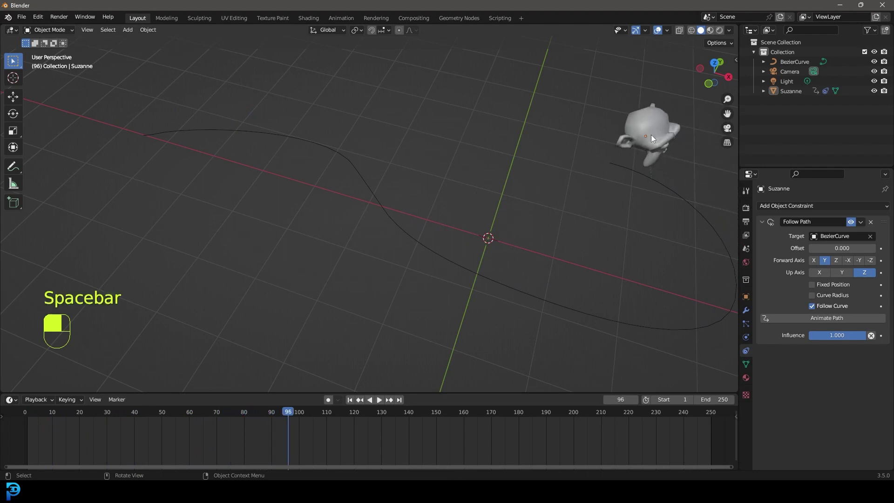
pyautogui.moveTo(636, 151); pyautogui.dragTo(571, 105, button='middle')
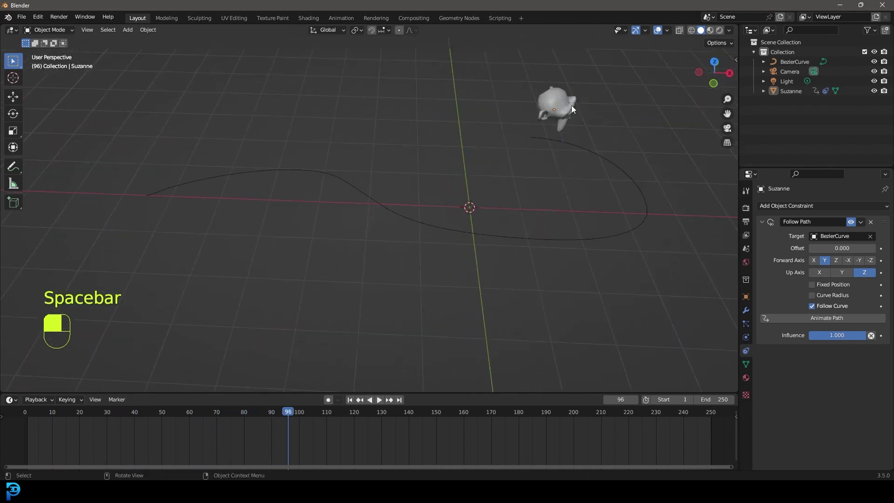
# - Try X, Z and -X forward axes and Y, X up axes, keeping Up Axis Z
pyautogui.click(813, 260)
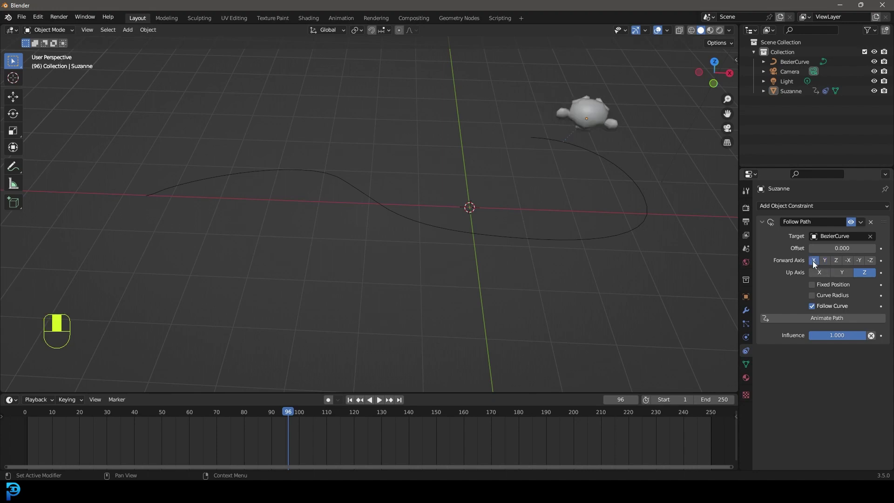
pyautogui.click(837, 261)
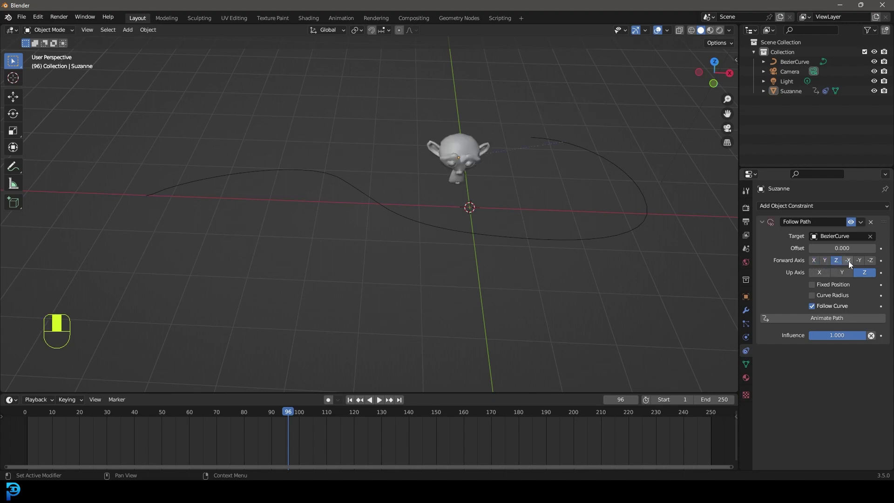
pyautogui.click(848, 261)
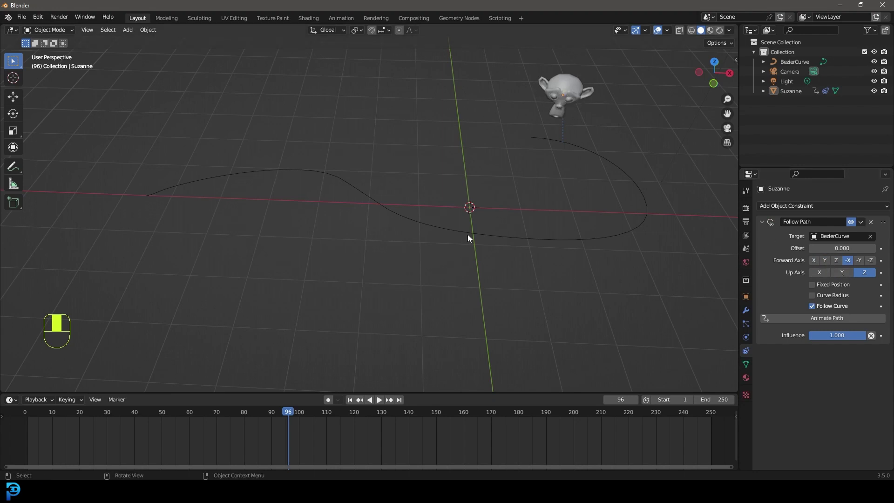
pyautogui.click(842, 272)
pyautogui.click(819, 274)
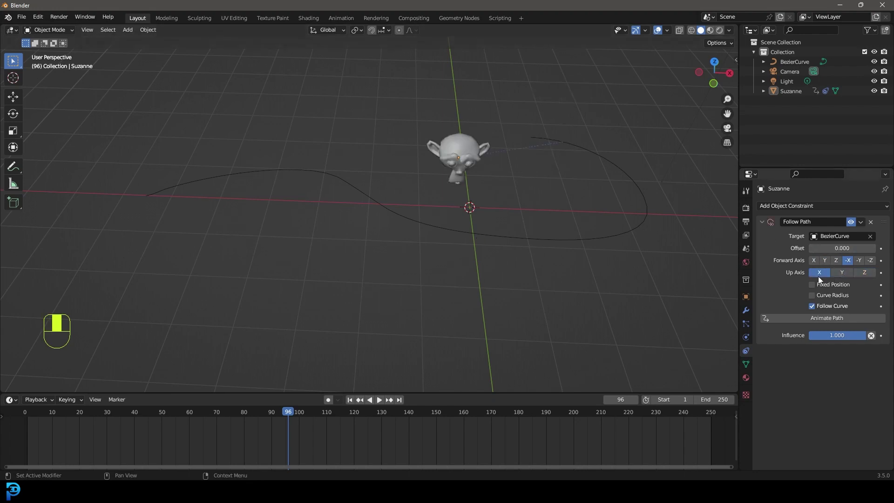
pyautogui.click(866, 273)
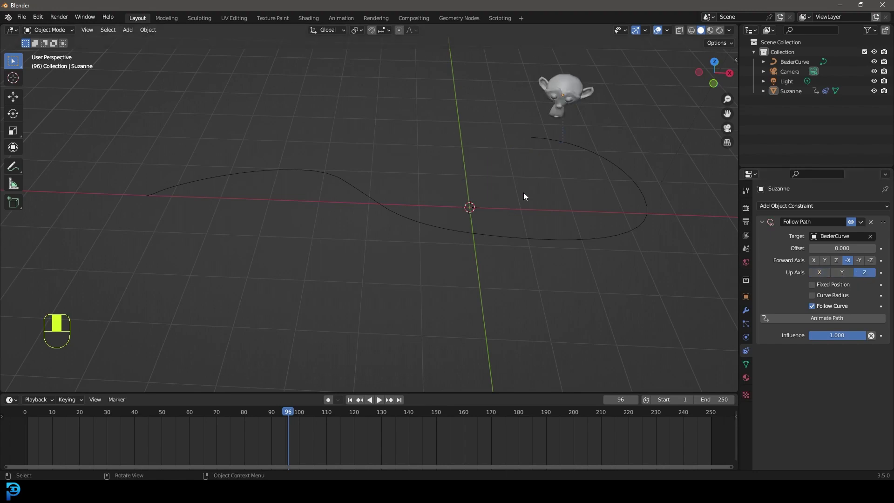
# - Set the Forward Axis to -Y, then disable the Follow Path constraint
pyautogui.moveTo(523, 196); pyautogui.dragTo(414, 154, button='middle')
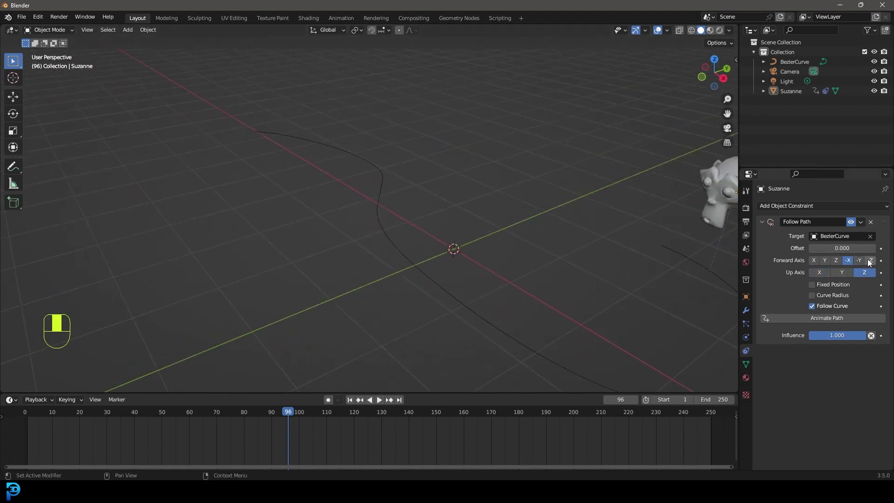
pyautogui.click(869, 262)
pyautogui.click(860, 261)
pyautogui.moveTo(512, 228); pyautogui.dragTo(580, 190, button='middle')
pyautogui.click(591, 182)
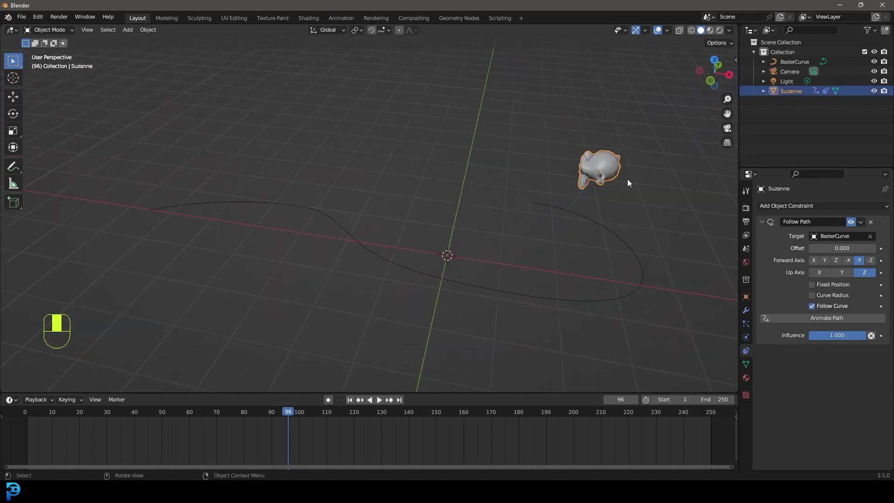
pyautogui.click(850, 222)
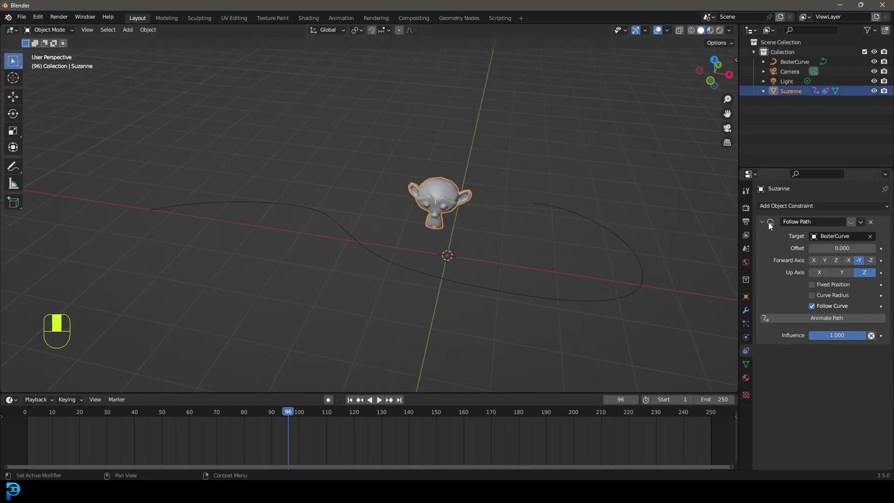
# - Rotate Suzanne's mesh 90° about Z in Edit Mode, re-enable Follow Path, and return to frame 10
pyautogui.press('r')
pyautogui.rightClick(548, 261)
pyautogui.press('Tab')
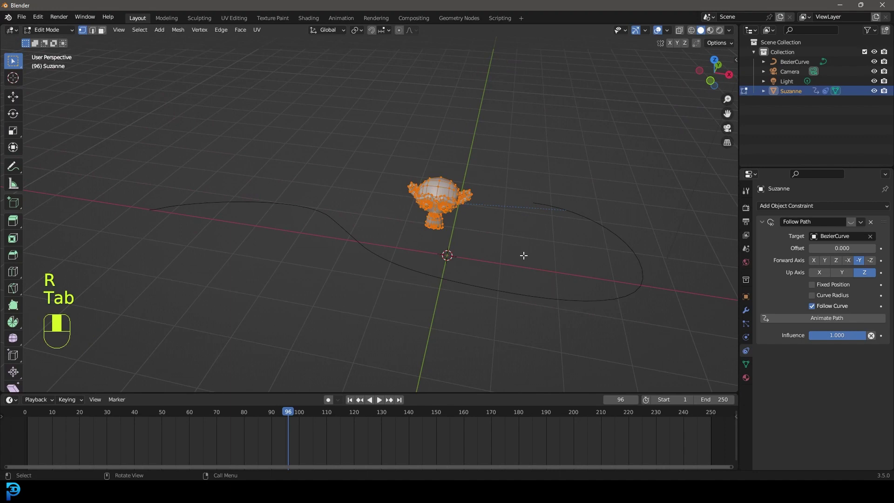
pyautogui.write('rz90')
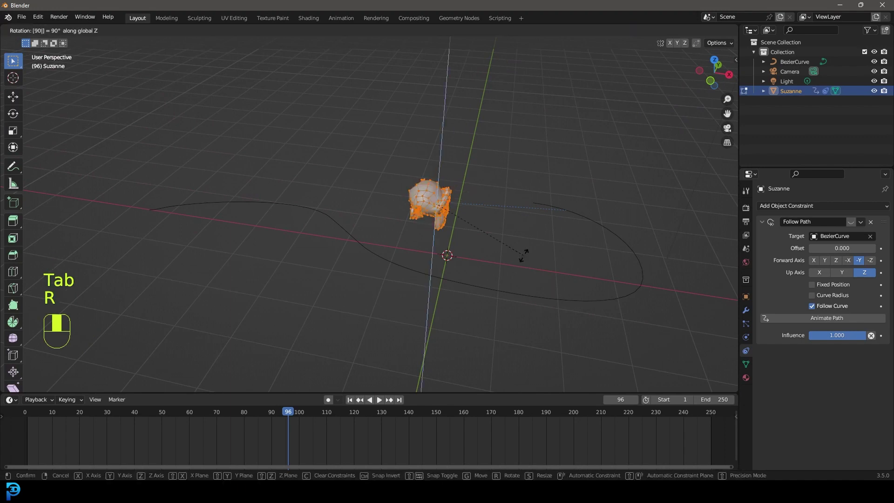
pyautogui.click(524, 255)
pyautogui.press('Tab')
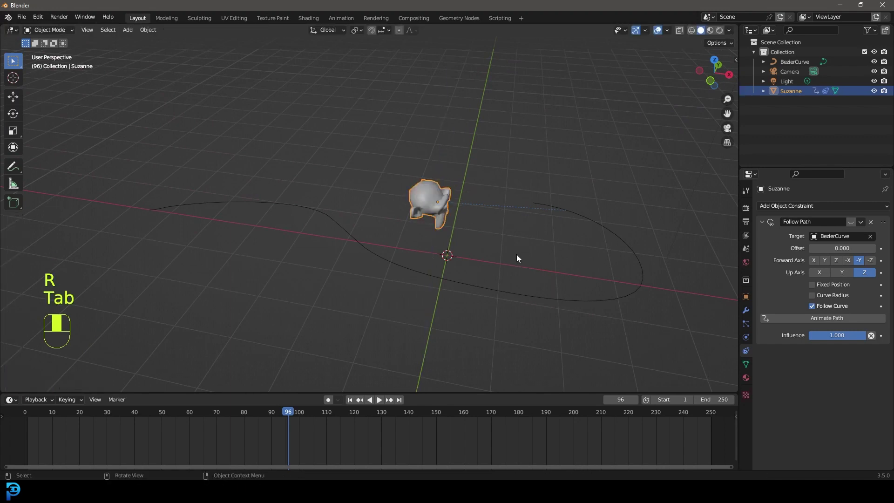
pyautogui.click(850, 222)
pyautogui.moveTo(360, 441); pyautogui.dragTo(52, 421)
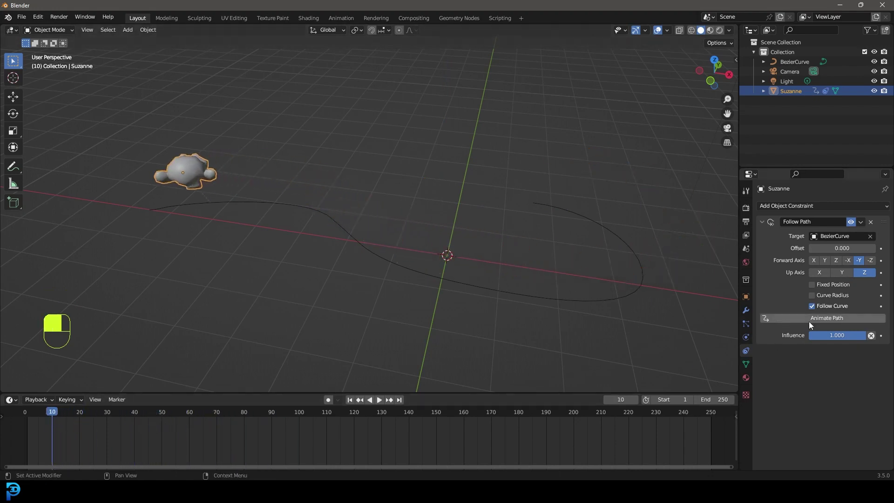
# - Set Suzanne's Follow Path forward axis to X and lower her about 1.034 m along Z
pyautogui.click(814, 259)
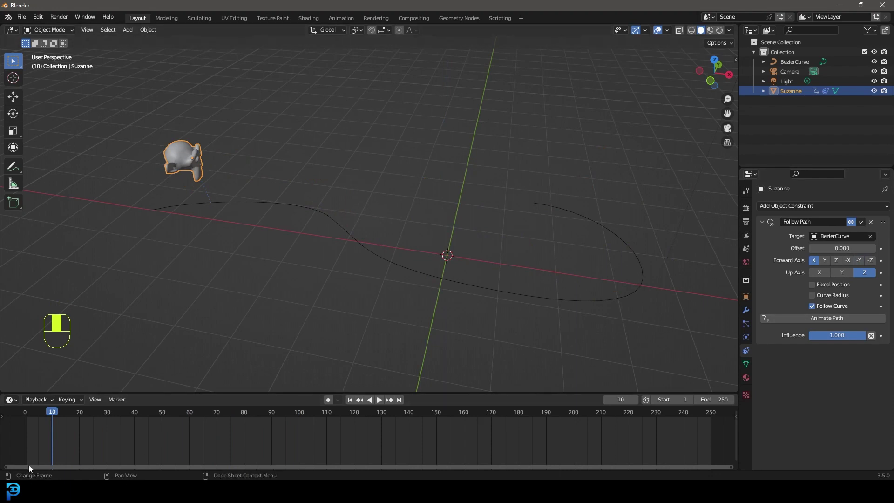
pyautogui.moveTo(49, 413); pyautogui.dragTo(82, 354)
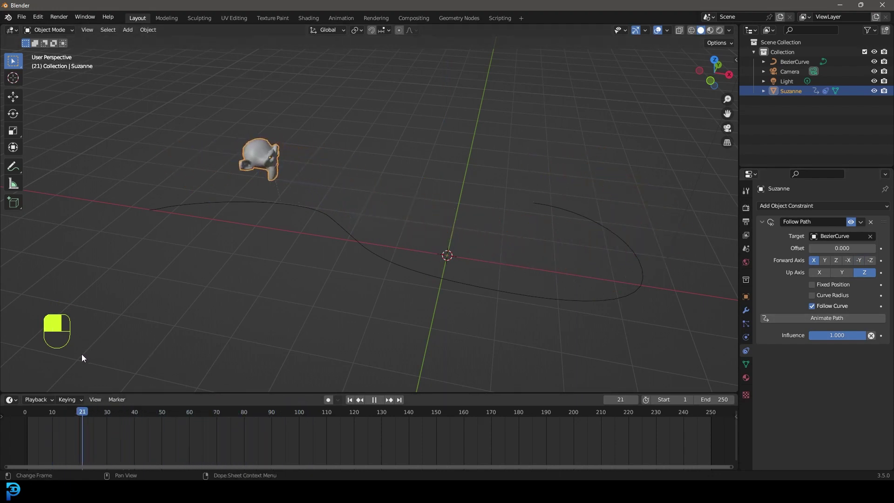
pyautogui.press('g')
pyautogui.press('z')
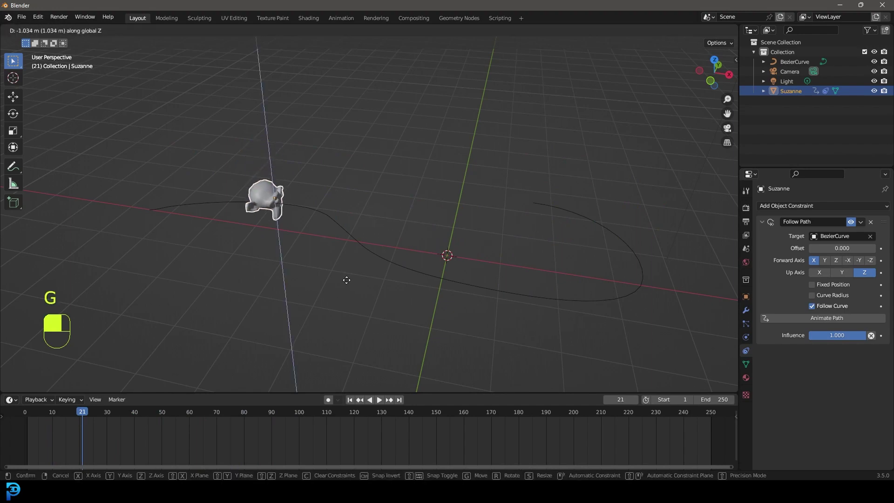
pyautogui.click(347, 280)
# - Move Suzanne twice, another 0.836 m, so she sits on the curve
pyautogui.moveTo(380, 205); pyautogui.dragTo(463, 212, button='middle')
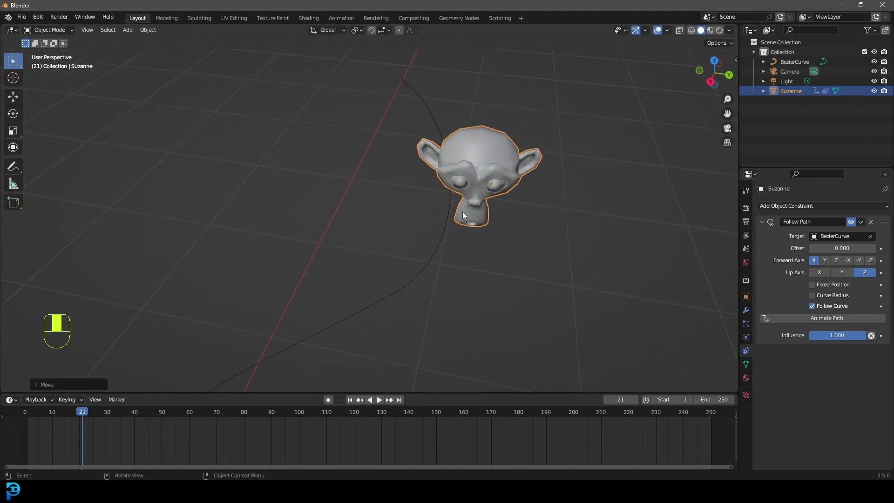
pyautogui.press('g')
pyautogui.click(538, 185)
pyautogui.press('g')
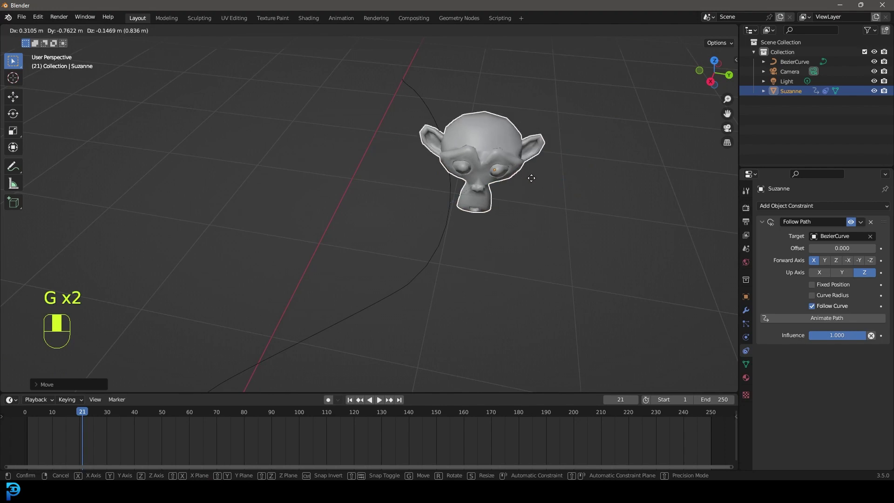
pyautogui.click(509, 203)
# - Play the animation from frame 1 and stop at frame 85 to check she follows the curve
pyautogui.moveTo(509, 203); pyautogui.dragTo(377, 261, button='middle')
pyautogui.moveTo(92, 411); pyautogui.dragTo(26, 417)
pyautogui.press('space')
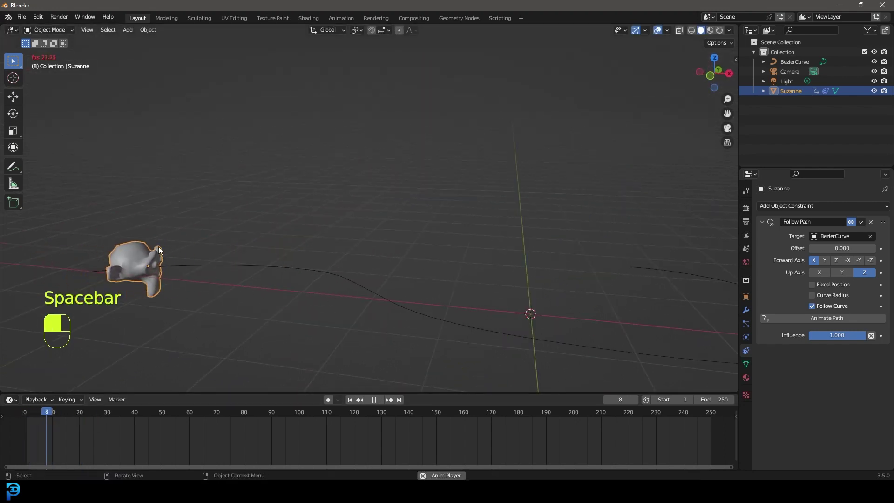
pyautogui.moveTo(159, 246); pyautogui.dragTo(265, 263, button='middle')
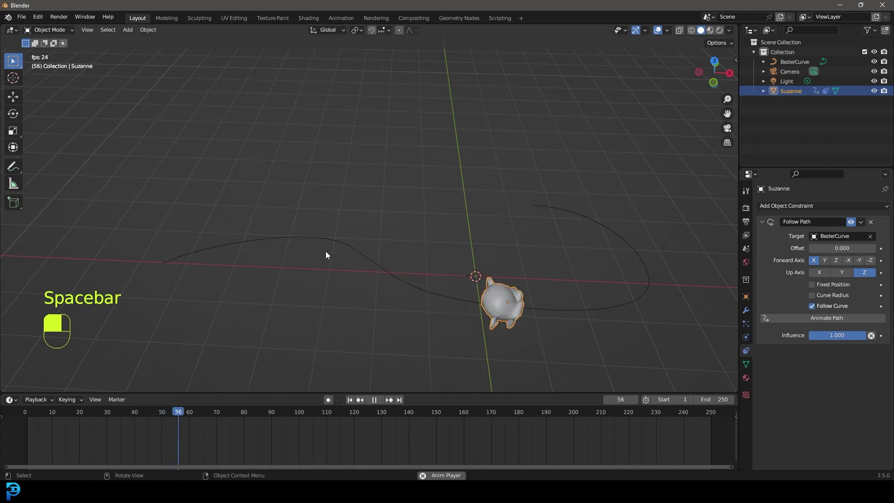
pyautogui.press('space')
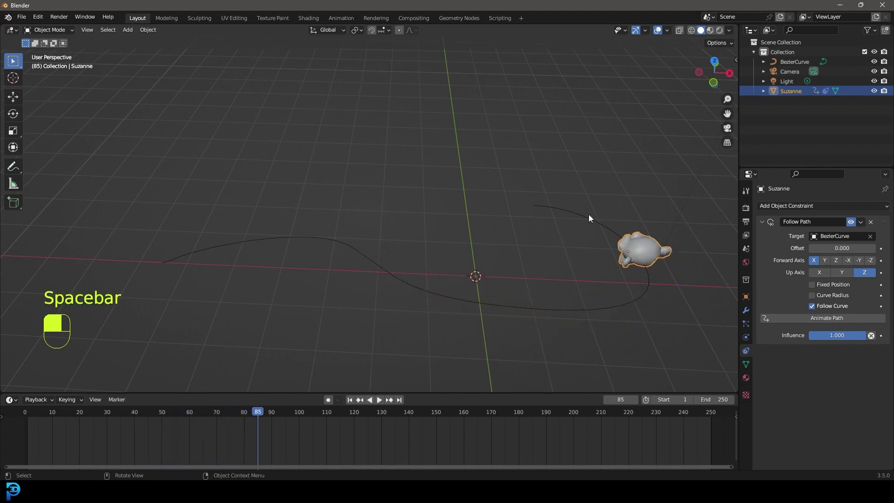
pyautogui.click(717, 400)
# - Set the scene's end frame to 300 and scrub through the lengthened timeline
pyautogui.write('3')
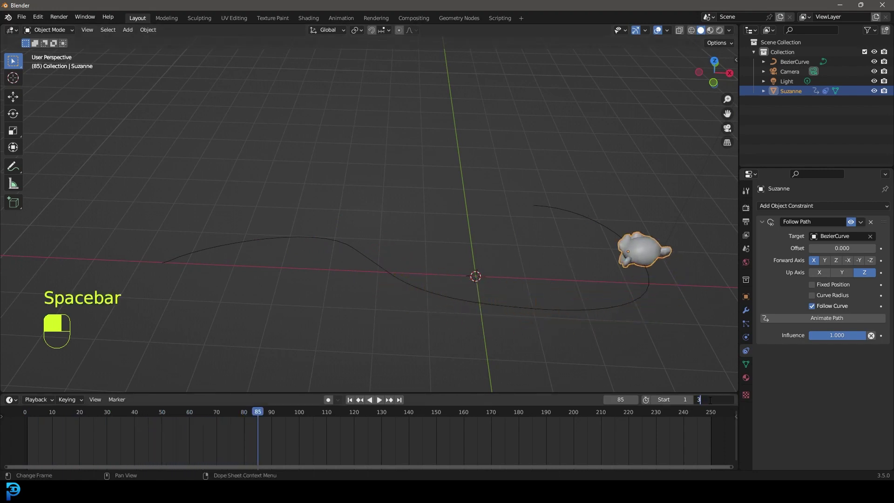
pyautogui.write('00')
pyautogui.press('Return')
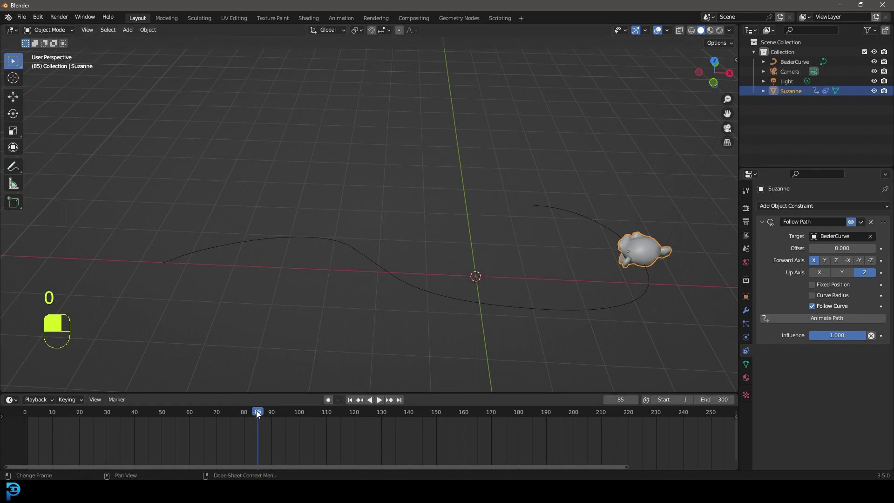
pyautogui.moveTo(256, 410); pyautogui.dragTo(300, 423)
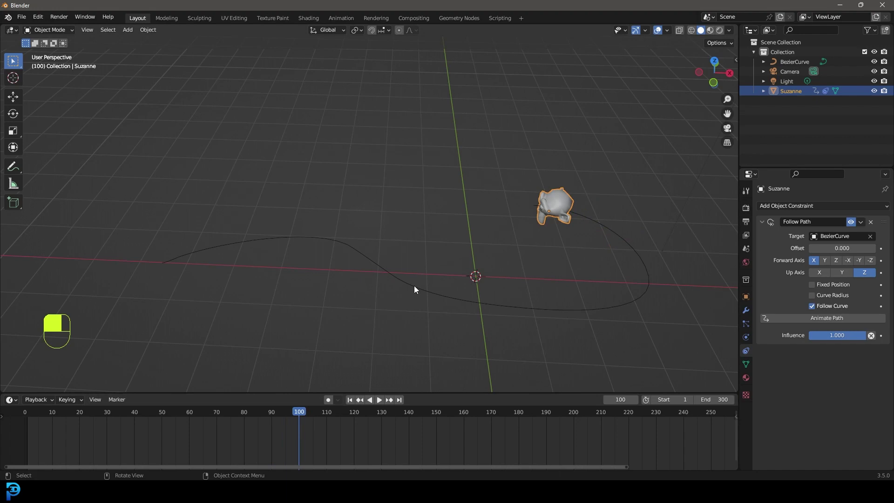
# - Set the Bezier curve's Path Animation Frames to 300 and rewind to frame 0
pyautogui.click(415, 285)
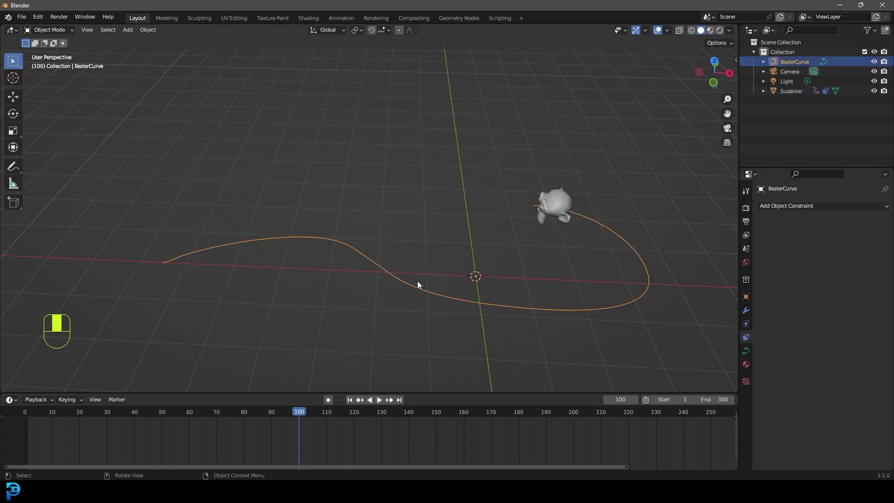
pyautogui.click(746, 351)
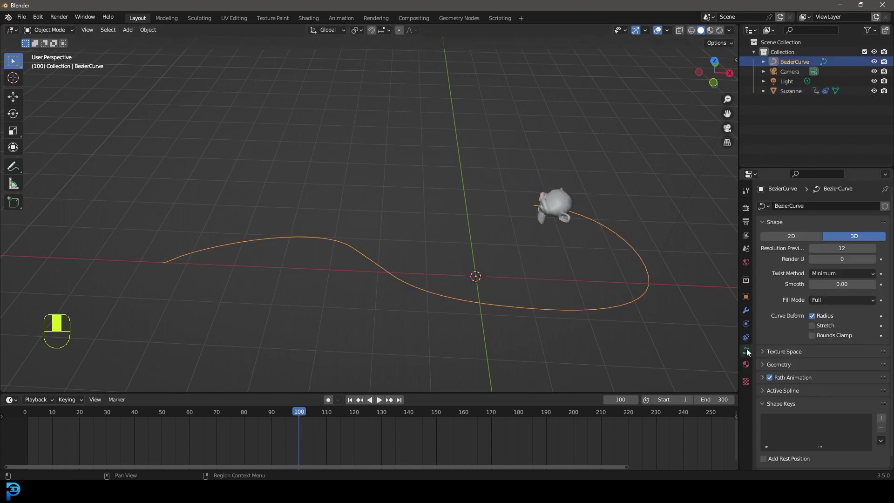
pyautogui.scroll(-1, 798, 344)
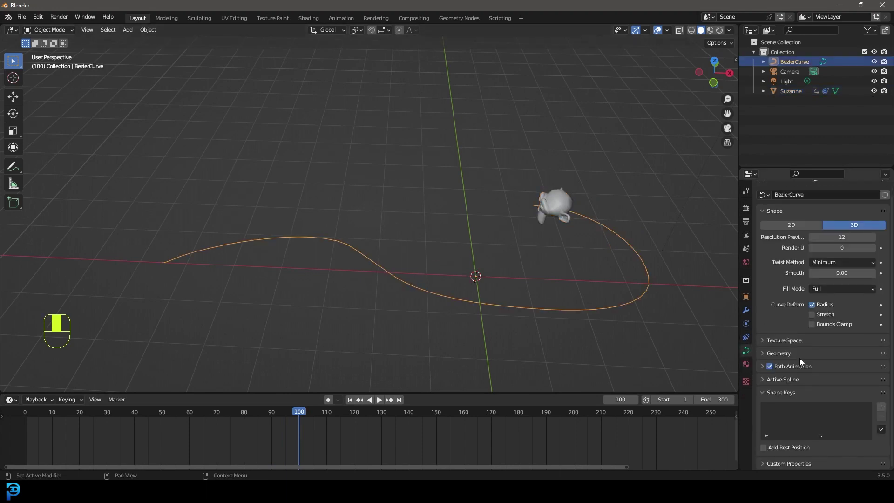
pyautogui.click(759, 366)
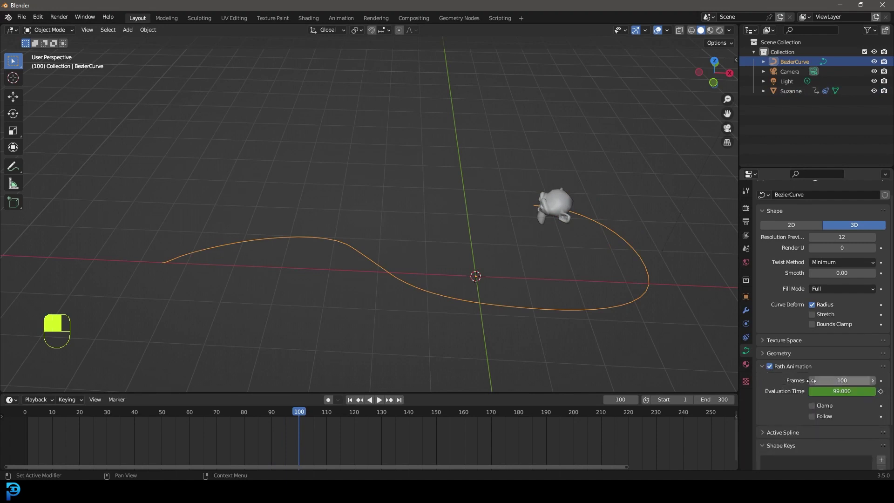
pyautogui.click(837, 380)
pyautogui.write('300')
pyautogui.press('Return')
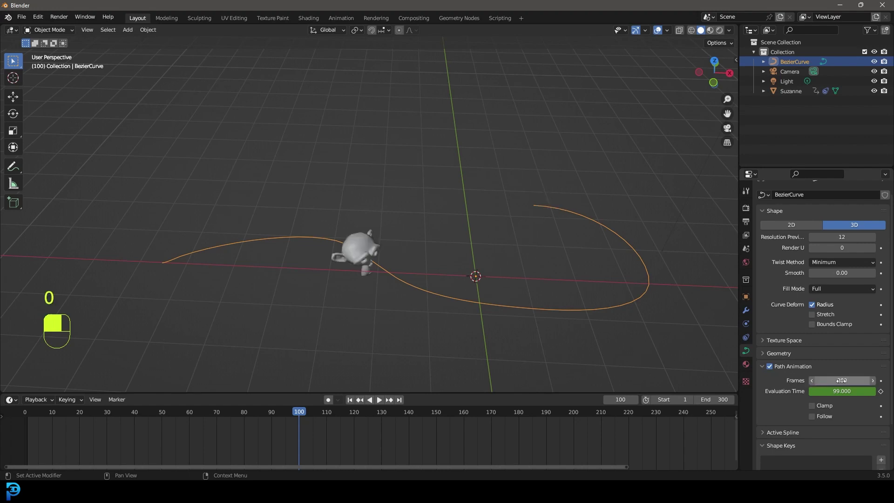
pyautogui.moveTo(289, 421); pyautogui.dragTo(25, 432)
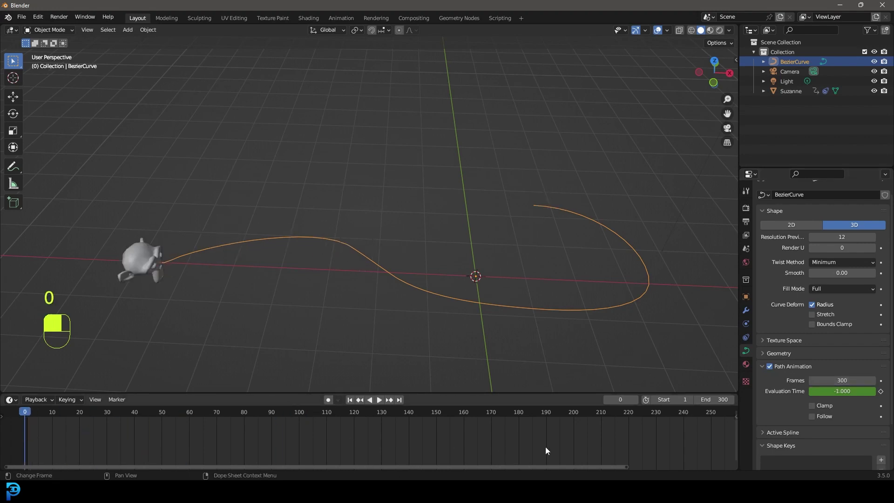
pyautogui.scroll(-3, 677, 435)
# - During playback, give Suzanne a level-1 Subdivision Surface with Ctrl+1, then deselect everything
pyautogui.press('space')
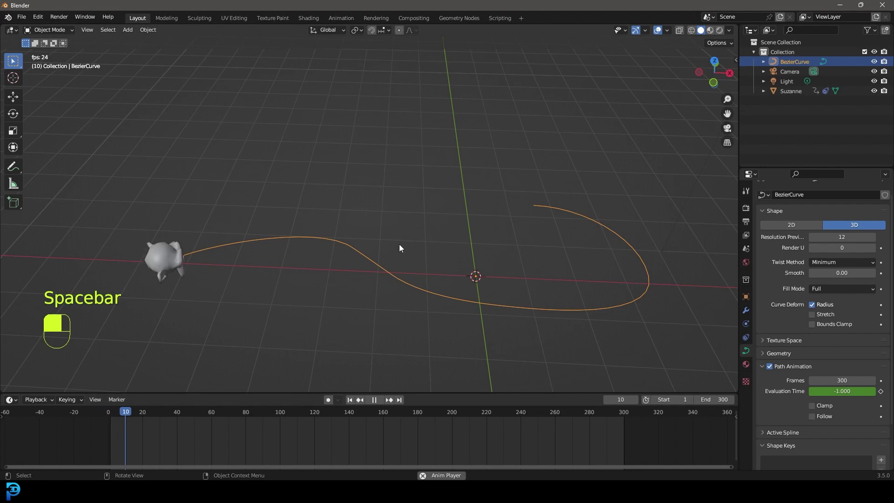
pyautogui.click(212, 237)
pyautogui.hotkey('ctrl', '1')
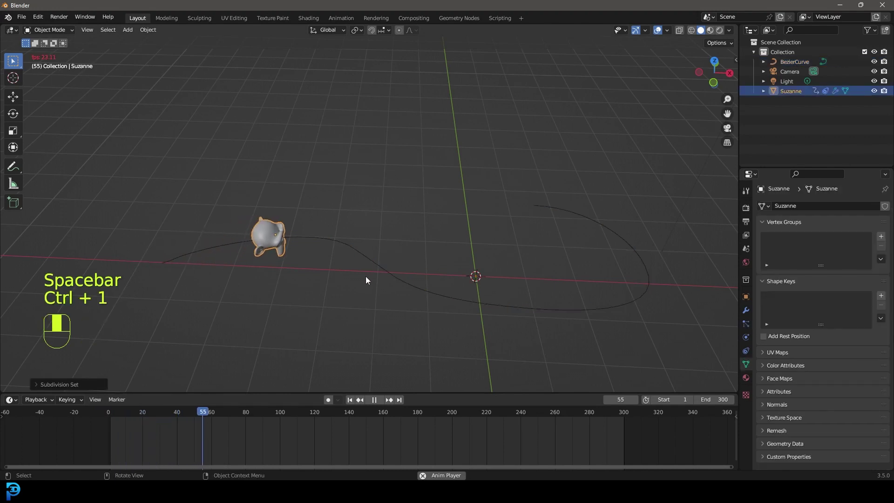
pyautogui.moveTo(365, 276); pyautogui.dragTo(371, 272, button='middle')
pyautogui.hotkey('alt', 'a')
# - Stop playback, set the curve's Path Animation Frames to 217, and play again
pyautogui.keyDown('shift'); pyautogui.moveTo(542, 313); pyautogui.dragTo(408, 303, button='middle'); pyautogui.keyUp('shift')
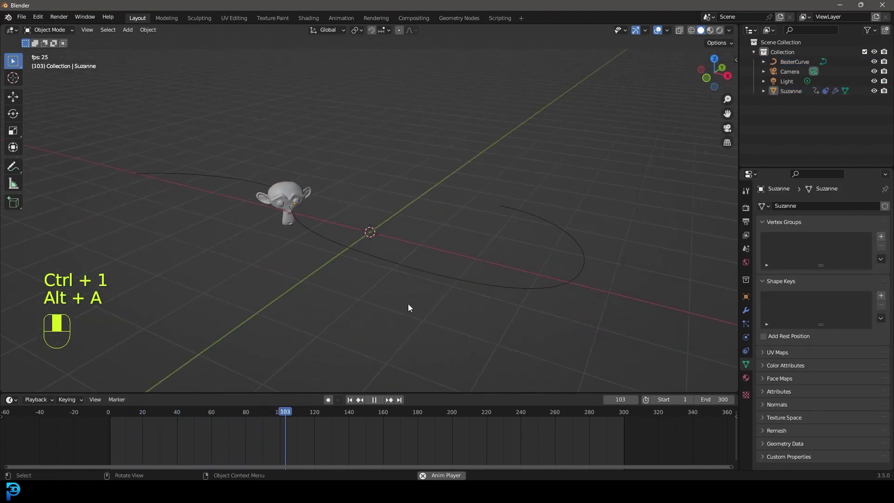
pyautogui.press('space')
pyautogui.click(524, 216)
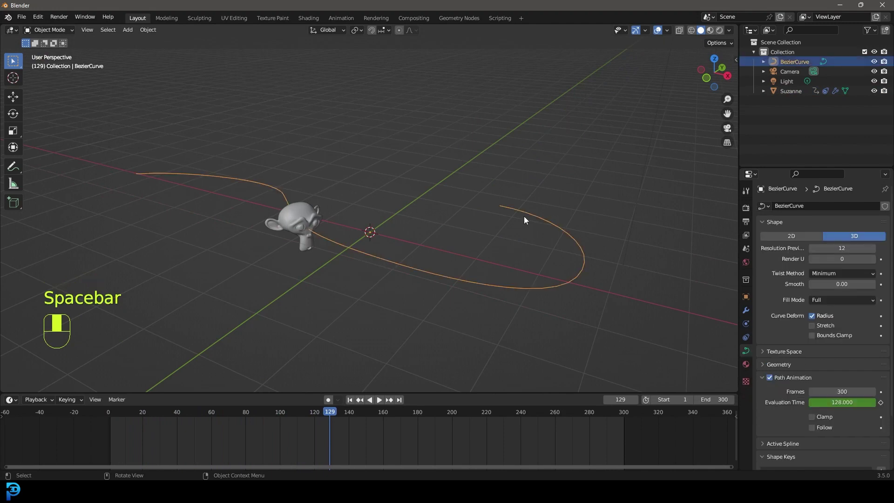
pyautogui.moveTo(855, 393); pyautogui.dragTo(817, 393)
pyautogui.moveTo(647, 316); pyautogui.dragTo(373, 203, button='middle')
pyautogui.press('space')
pyautogui.press('space')
# - Add a small, smooth-shaded UV Sphere at the curve's left end
pyautogui.hotkey('shift', 'a')
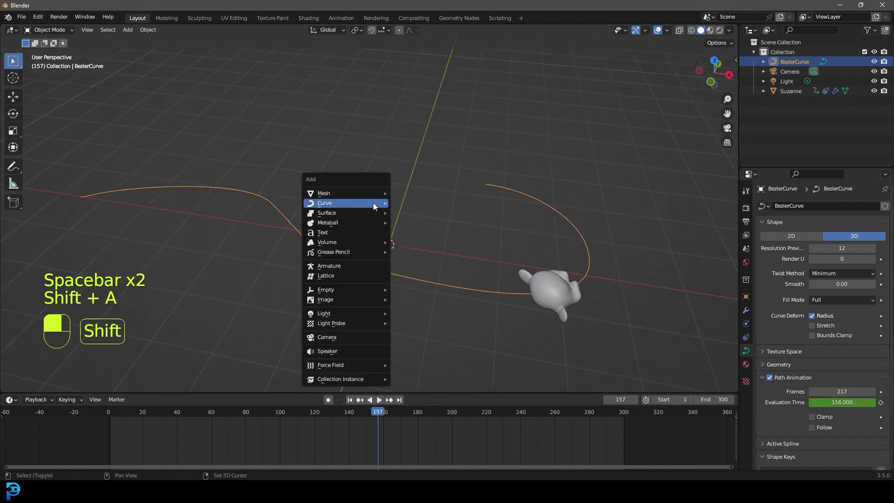
pyautogui.moveTo(371, 193)
pyautogui.click(412, 220)
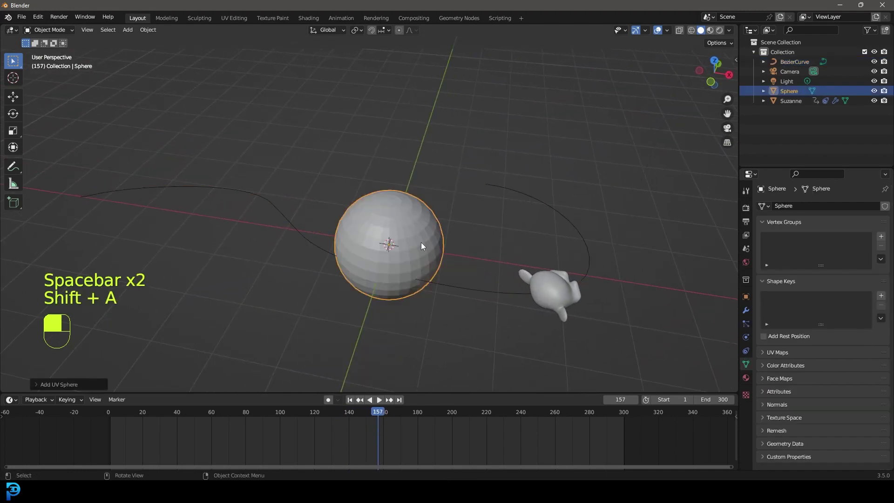
pyautogui.press('g')
pyautogui.press('s')
pyautogui.click(175, 242)
pyautogui.moveTo(176, 242); pyautogui.dragTo(251, 262, button='middle')
pyautogui.press('g')
pyautogui.click(216, 237)
pyautogui.rightClick(184, 242)
pyautogui.click(183, 241)
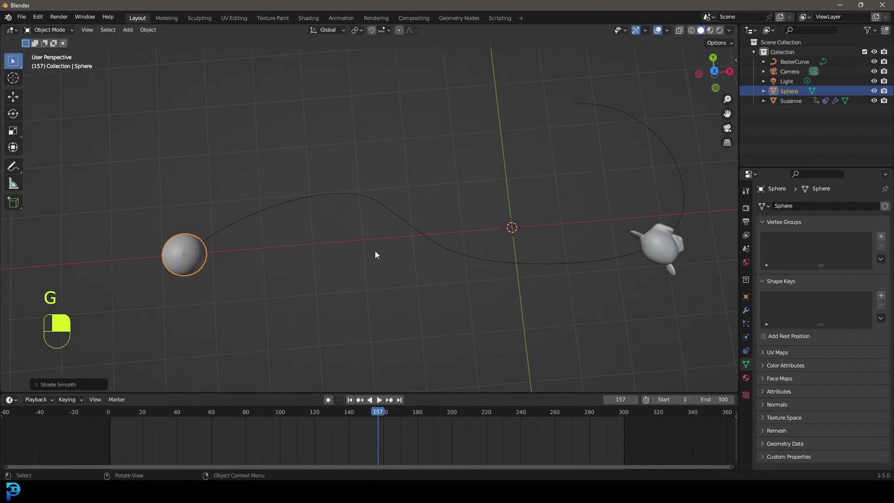
pyautogui.scroll(-1, 321, 265)
# - Duplicate the sphere as Sphere.001 and place it at the curve's other end
pyautogui.hotkey('shift', 'd')
pyautogui.click(590, 171)
pyautogui.moveTo(590, 171); pyautogui.dragTo(570, 223, button='middle')
pyautogui.press('g')
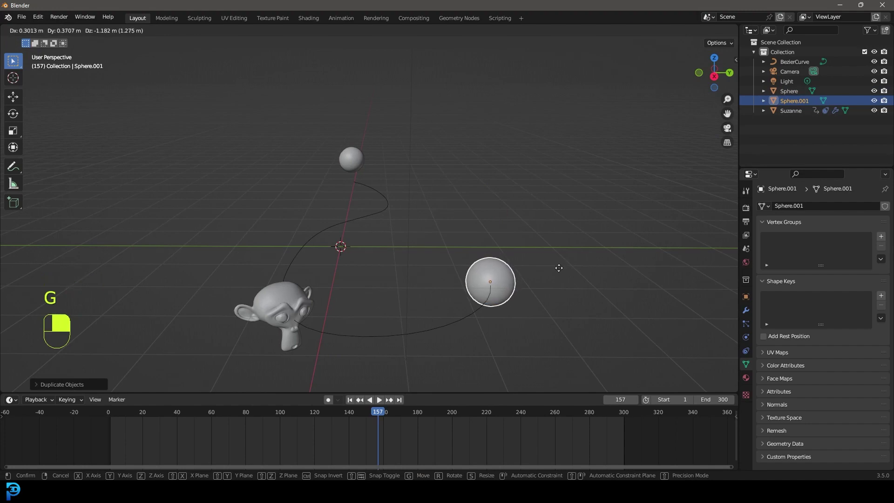
pyautogui.click(555, 265)
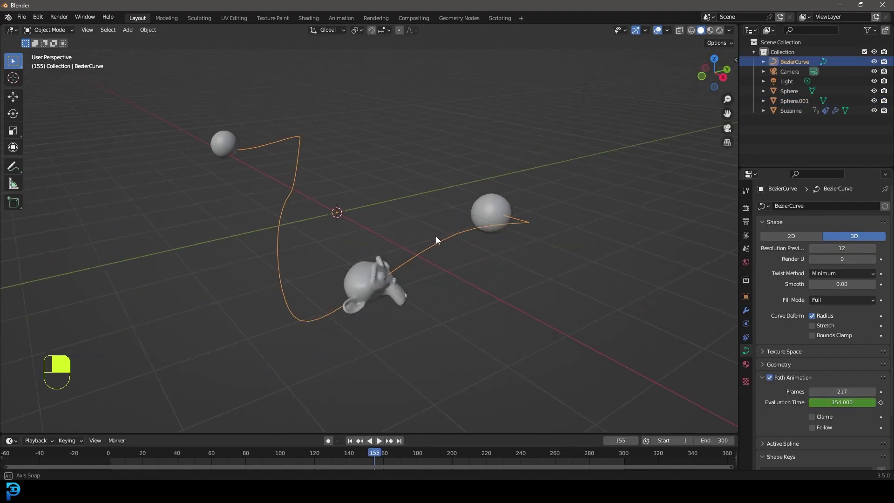
pyautogui.moveTo(435, 236); pyautogui.dragTo(454, 240, button='middle')
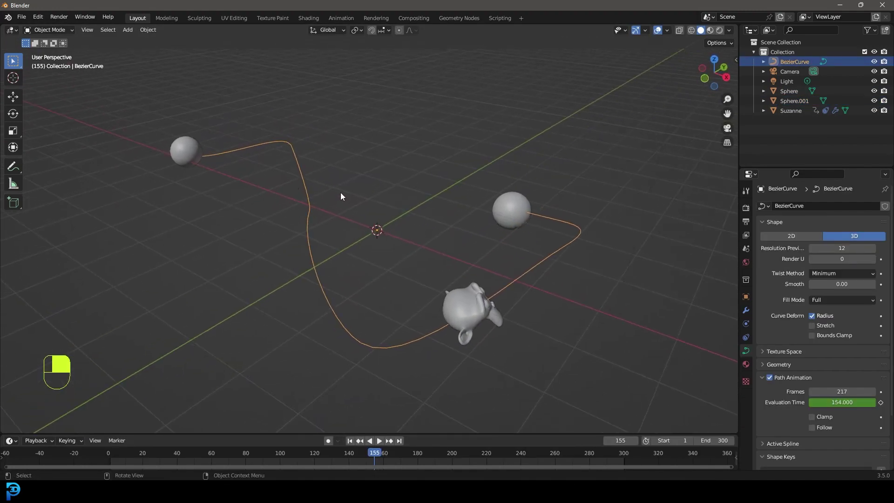
pyautogui.press('Tab')
# - Tick Normals under Curve Edit Mode in Viewport Overlays to show the curve's direction arrows
pyautogui.moveTo(341, 196); pyautogui.dragTo(210, 171, button='middle')
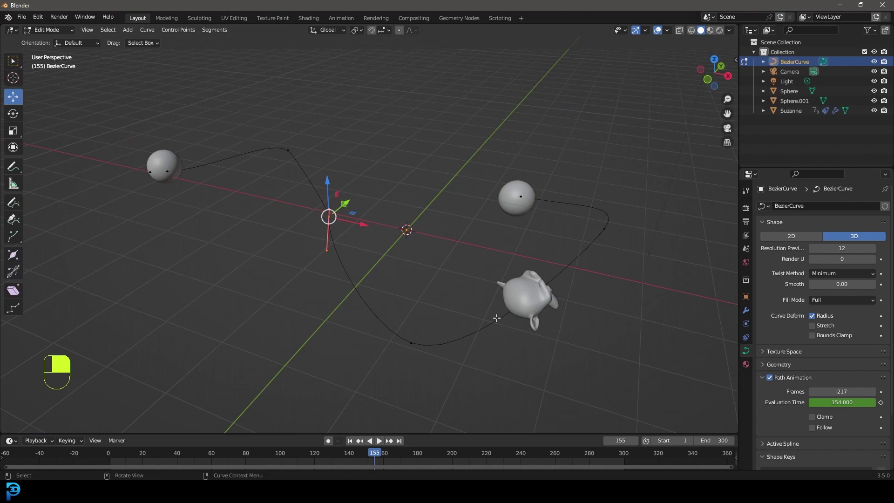
pyautogui.click(666, 31)
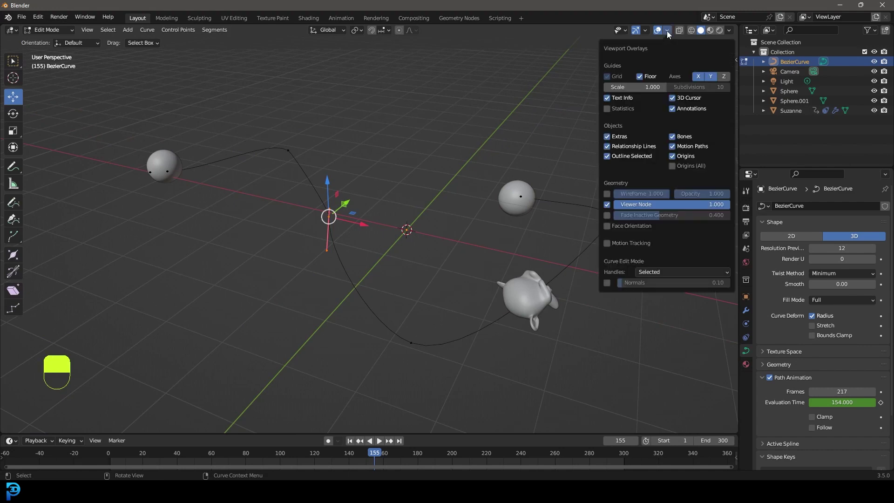
pyautogui.click(608, 284)
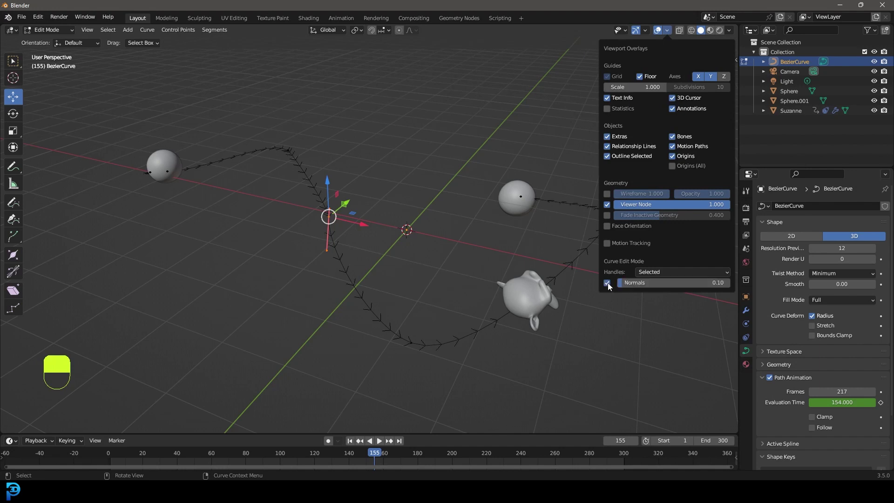
pyautogui.moveTo(600, 303); pyautogui.dragTo(574, 253, button='middle')
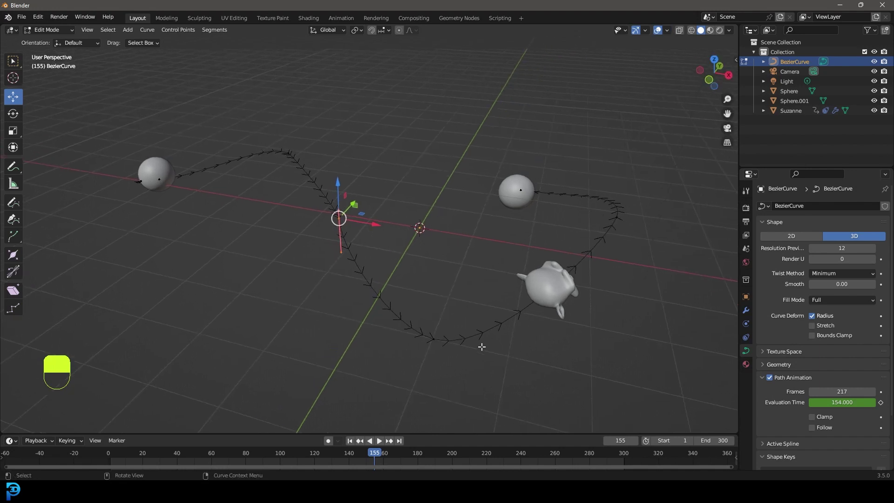
pyautogui.press('a')
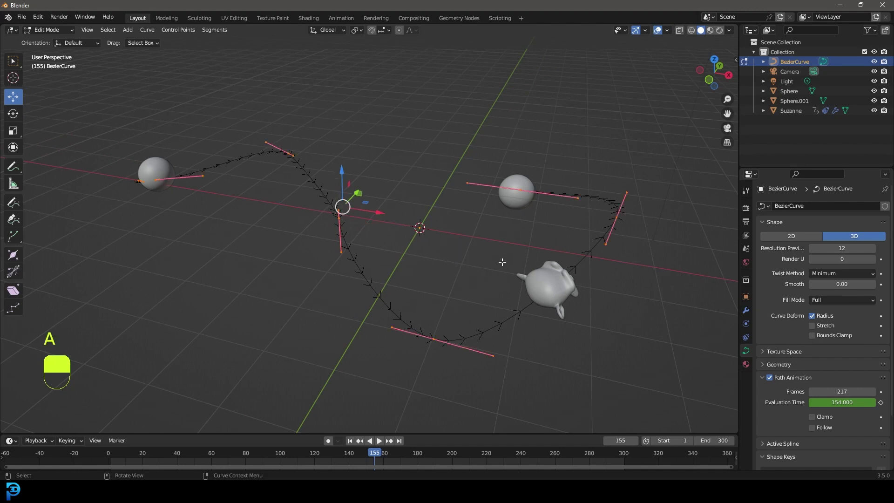
# - Delete the curve's vertices, draw a new path between the spheres, and undo the extra stroke
pyautogui.press('x')
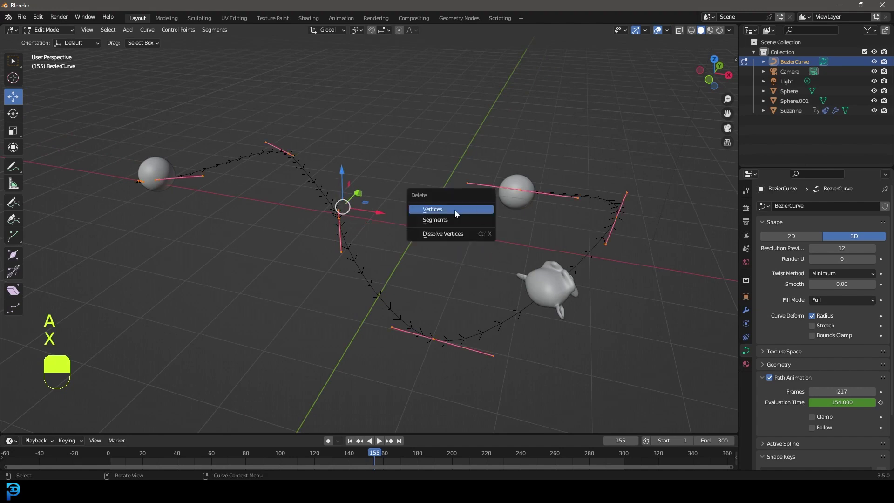
pyautogui.click(454, 210)
pyautogui.click(13, 203)
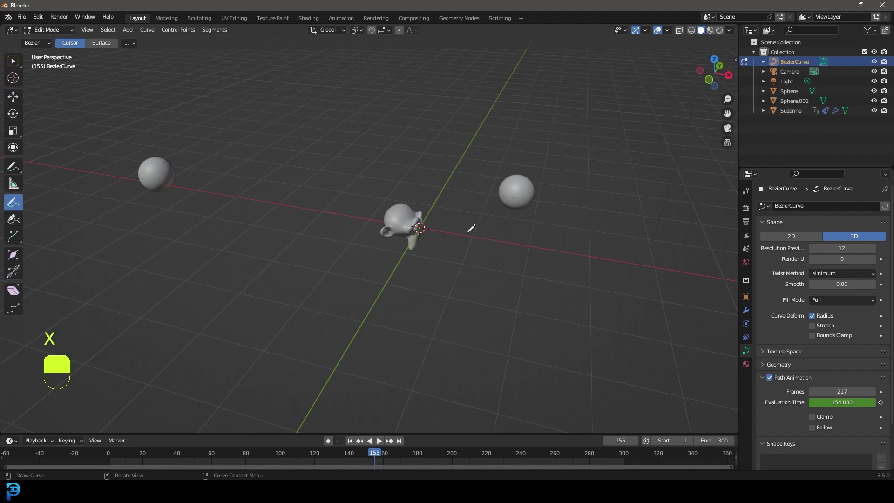
pyautogui.moveTo(470, 225); pyautogui.dragTo(493, 253, button='middle')
pyautogui.moveTo(455, 367)
pyautogui.mouseDown()
pyautogui.moveTo(340, 339)
pyautogui.moveTo(231, 209)
pyautogui.moveTo(153, 227)
pyautogui.mouseUp()
pyautogui.moveTo(224, 97); pyautogui.dragTo(491, 157)
pyautogui.hotkey('ctrl', 'z')
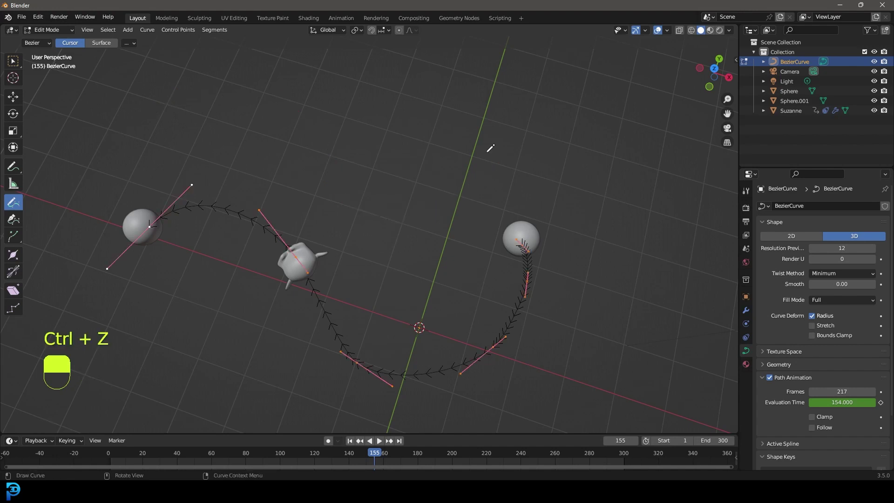
pyautogui.moveTo(491, 148); pyautogui.dragTo(439, 154, button='middle')
pyautogui.moveTo(465, 189); pyautogui.dragTo(494, 195, button='middle')
# - Back in Object Mode, play the animation and stop at frame 222 beside the left sphere
pyautogui.press('Tab')
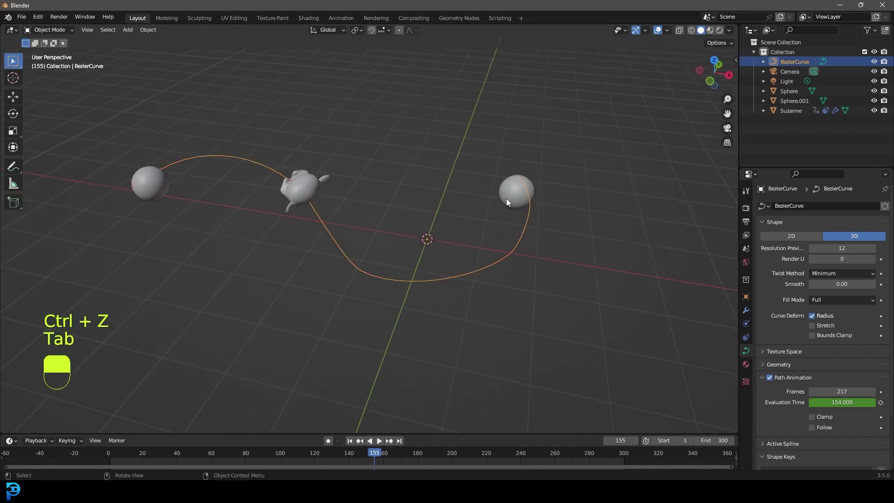
pyautogui.press('space')
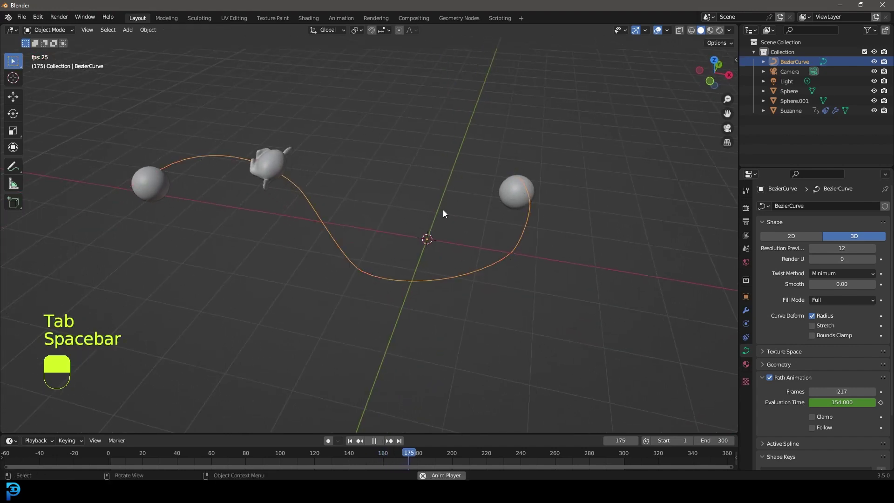
pyautogui.press('space')
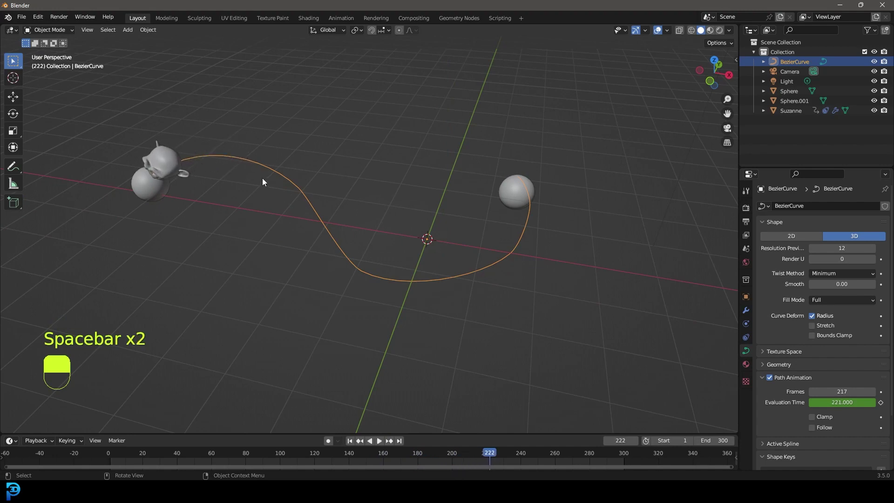
pyautogui.moveTo(262, 178); pyautogui.dragTo(285, 177, button='middle')
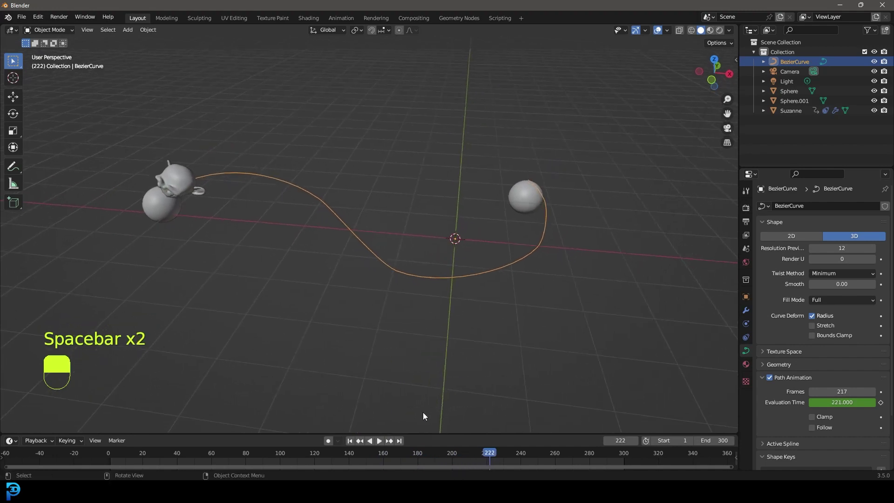